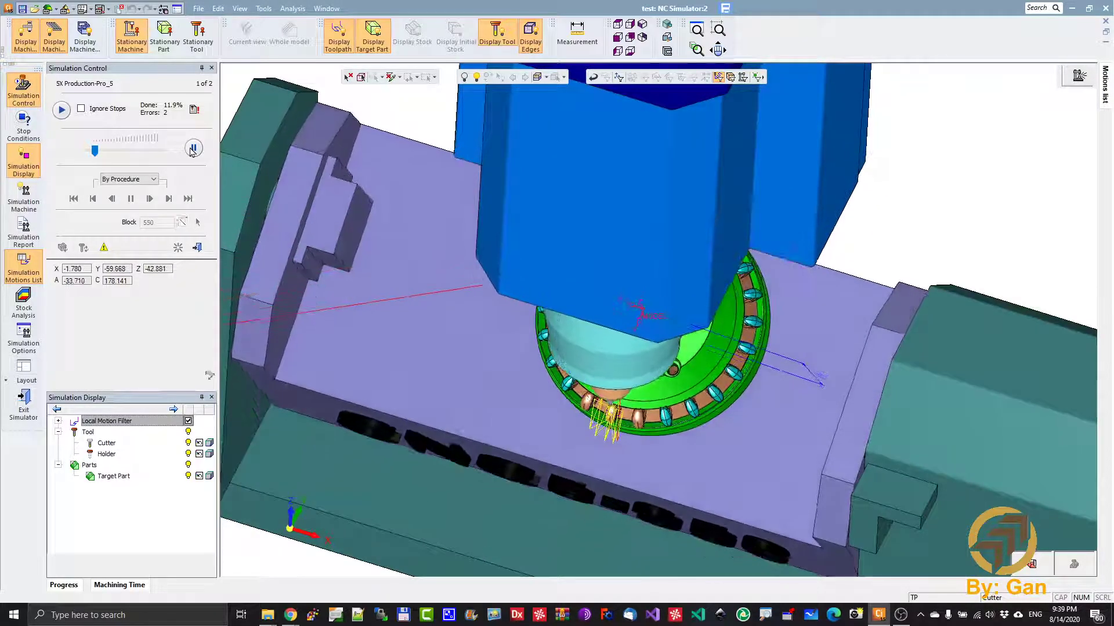
- Run the machining simulation toward its end, decline to proceed at the shank collision stop, and exit the simulator
click(192, 149)
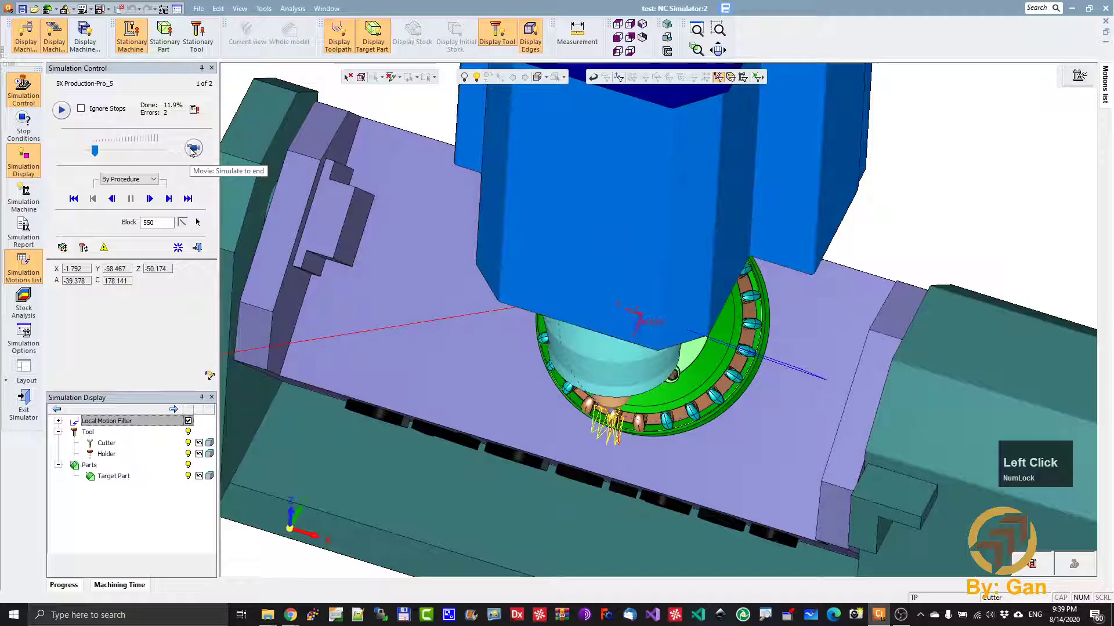
click(192, 149)
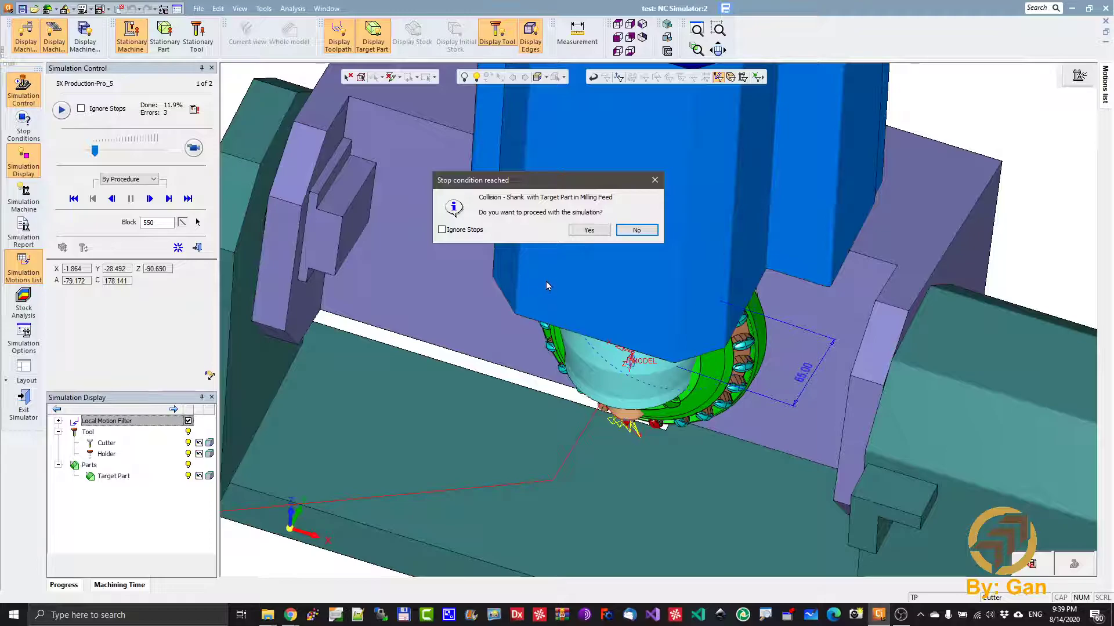
click(637, 229)
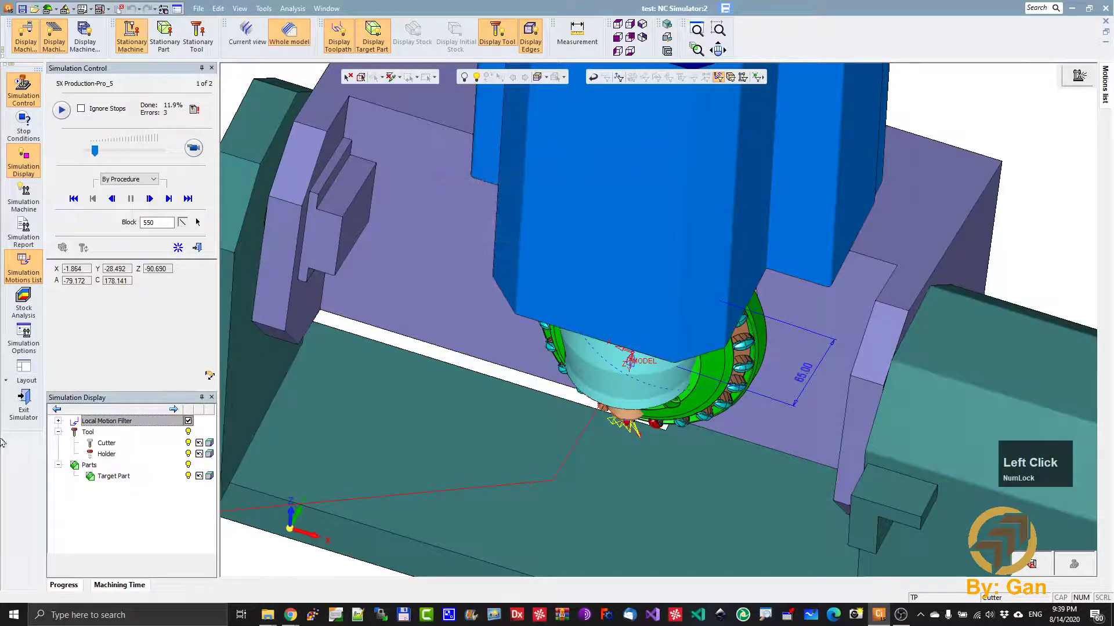
click(23, 403)
click(482, 336)
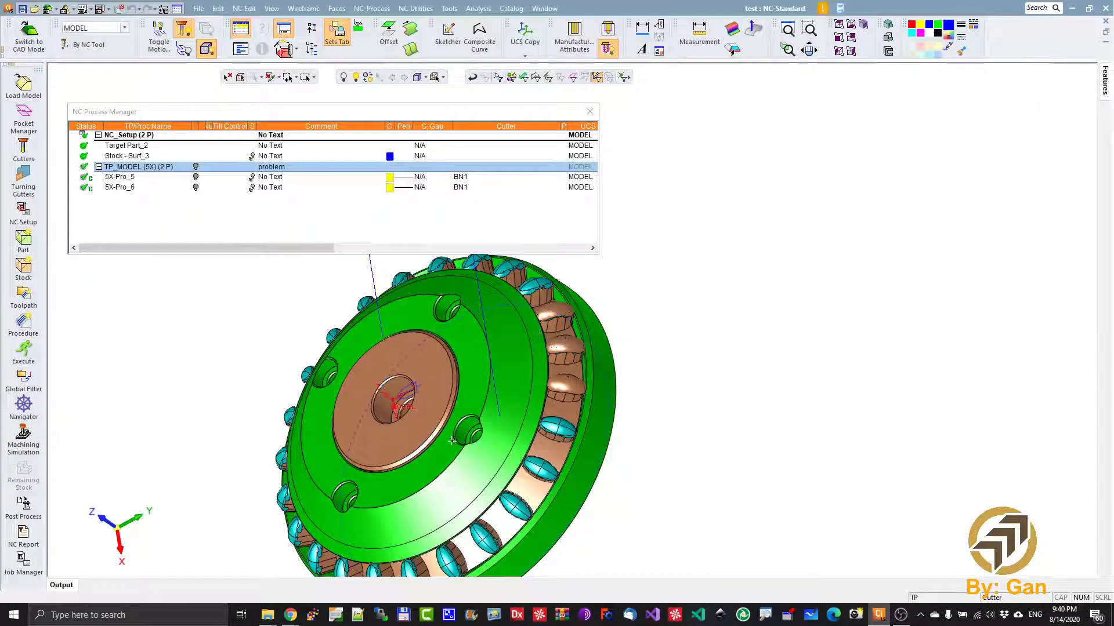
- Display the motions of procedure 5X-Pro_5 and examine them around the machined insert
click(197, 178)
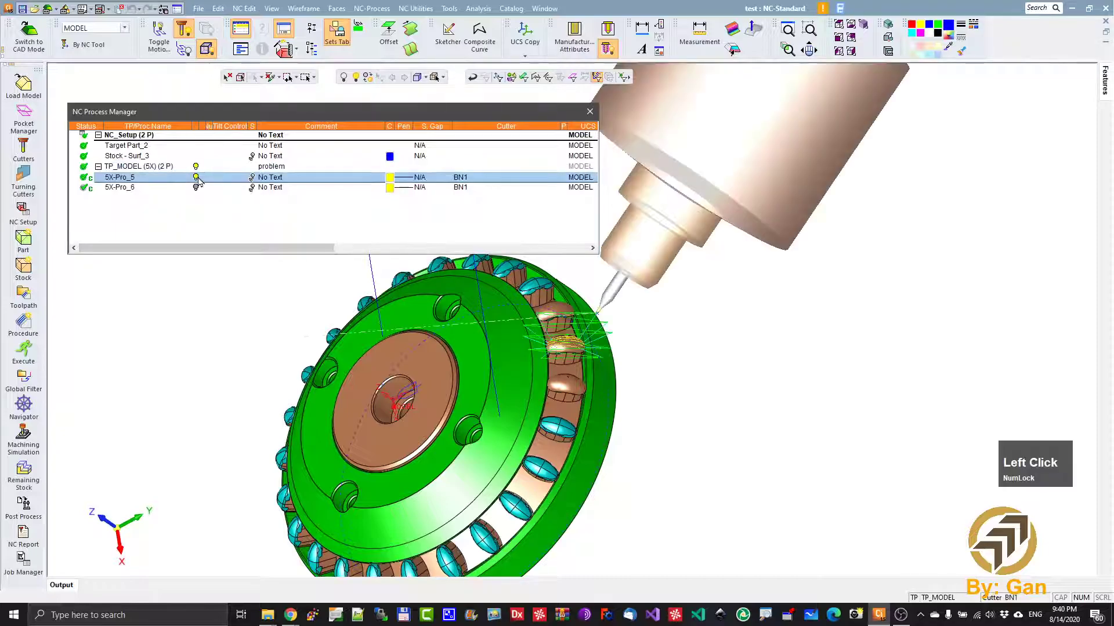
ctrl+drag(499, 337, 593, 409)
ctrl+right_drag(524, 527, 406, 339)
ctrl+middle_drag(334, 419, 723, 394)
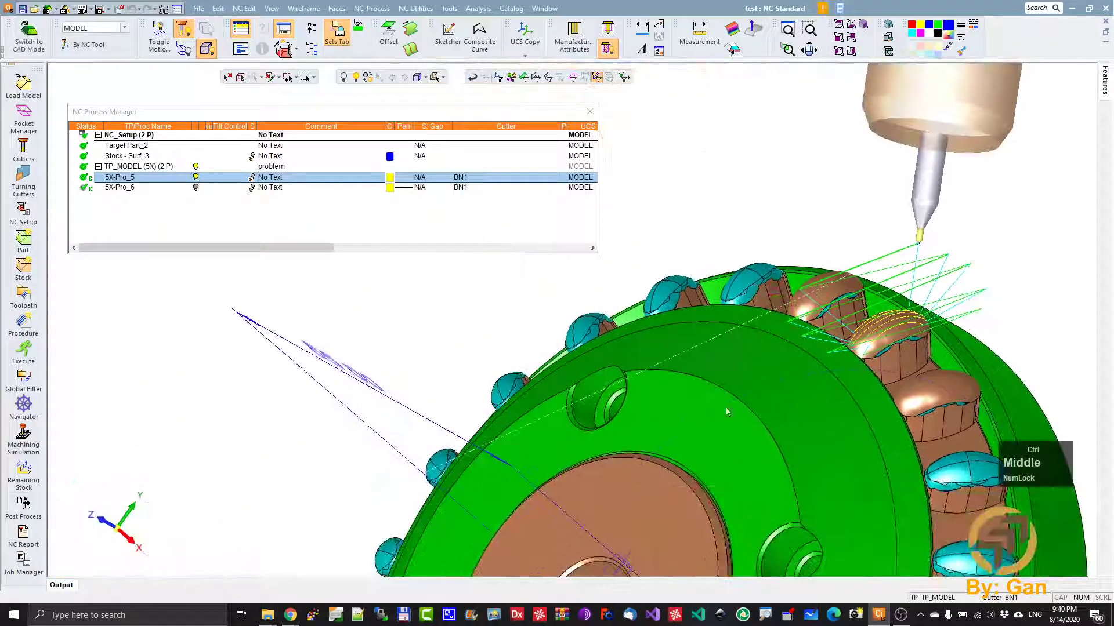
ctrl+right_drag(724, 397, 754, 278)
ctrl+middle_drag(849, 404, 465, 416)
mouse_move(609, 399)
ctrl+mouse_down()
mouse_move(607, 438)
mouse_move(606, 391)
mouse_move(620, 380)
ctrl+mouse_up()
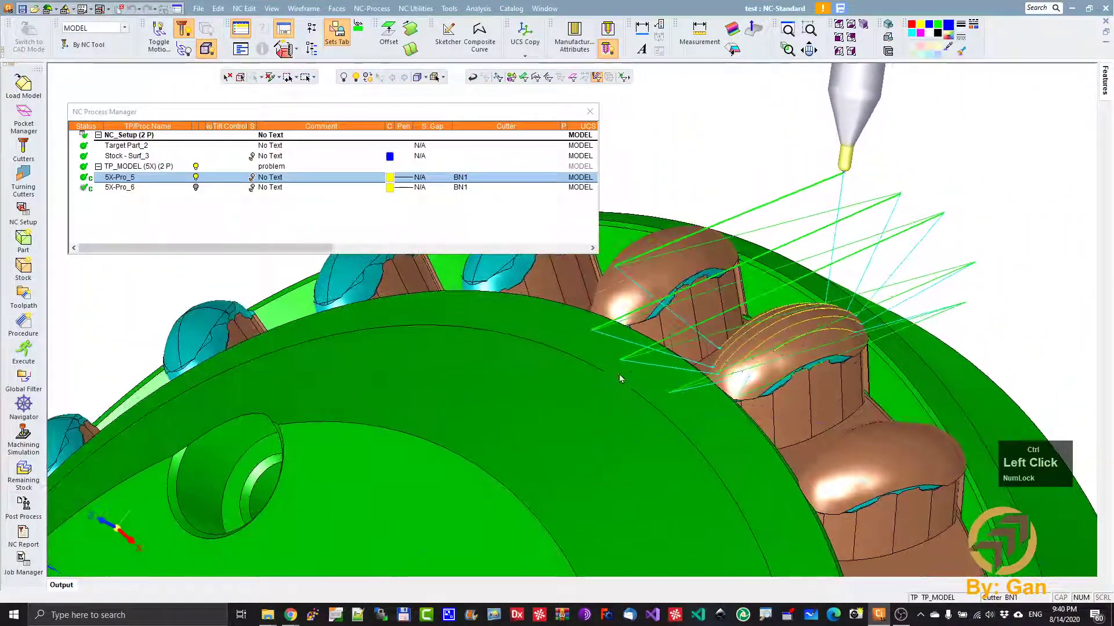
ctrl+right_drag(620, 380, 597, 465)
click(389, 113)
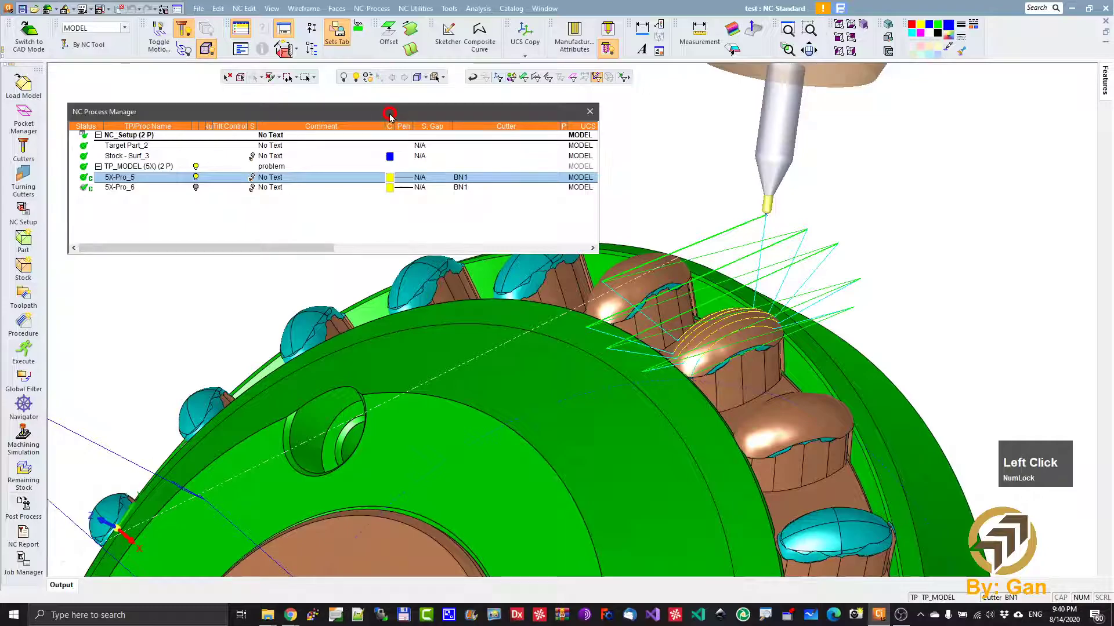
drag(389, 113, 388, 109)
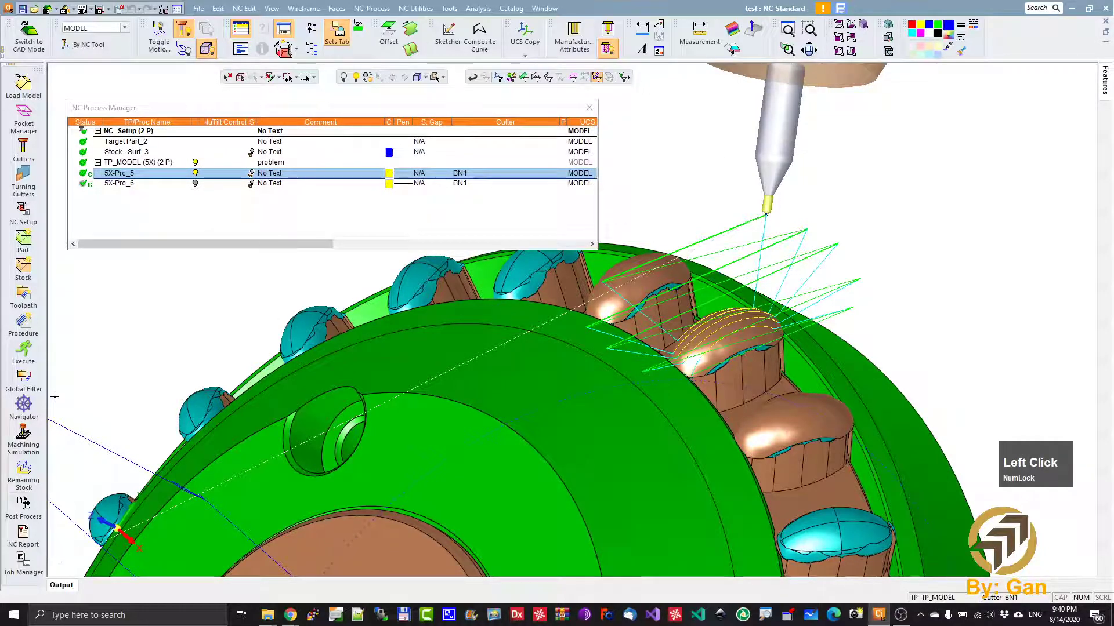
- View procedure 5X-Pro_5 in the Navigator with toolpath nodes displayed and examine the nodes on the cuts and pass connections
click(24, 407)
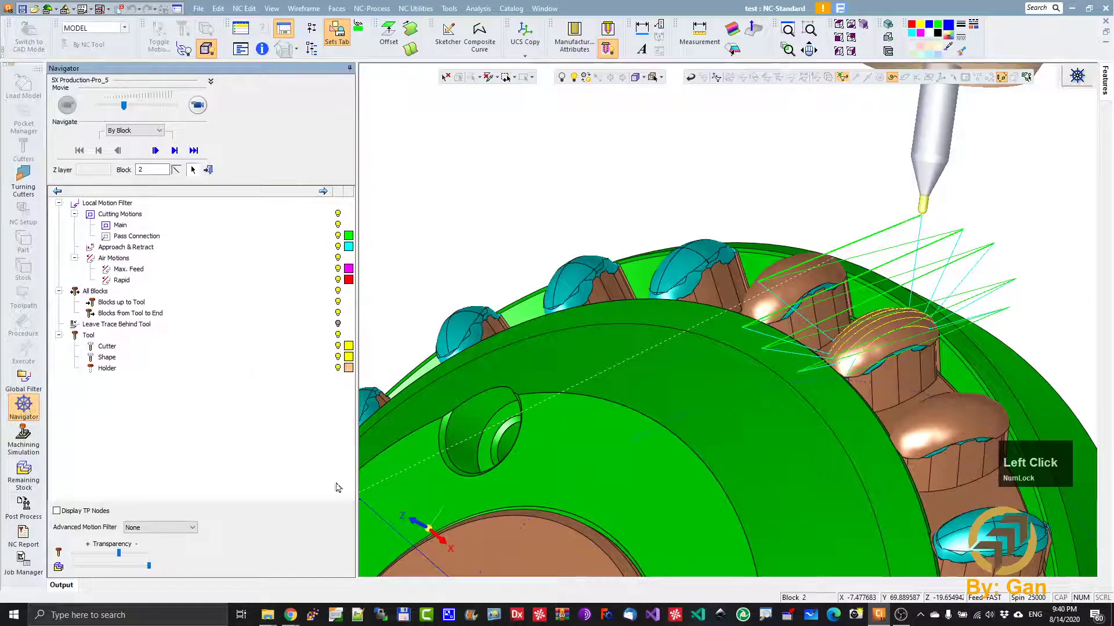
click(57, 511)
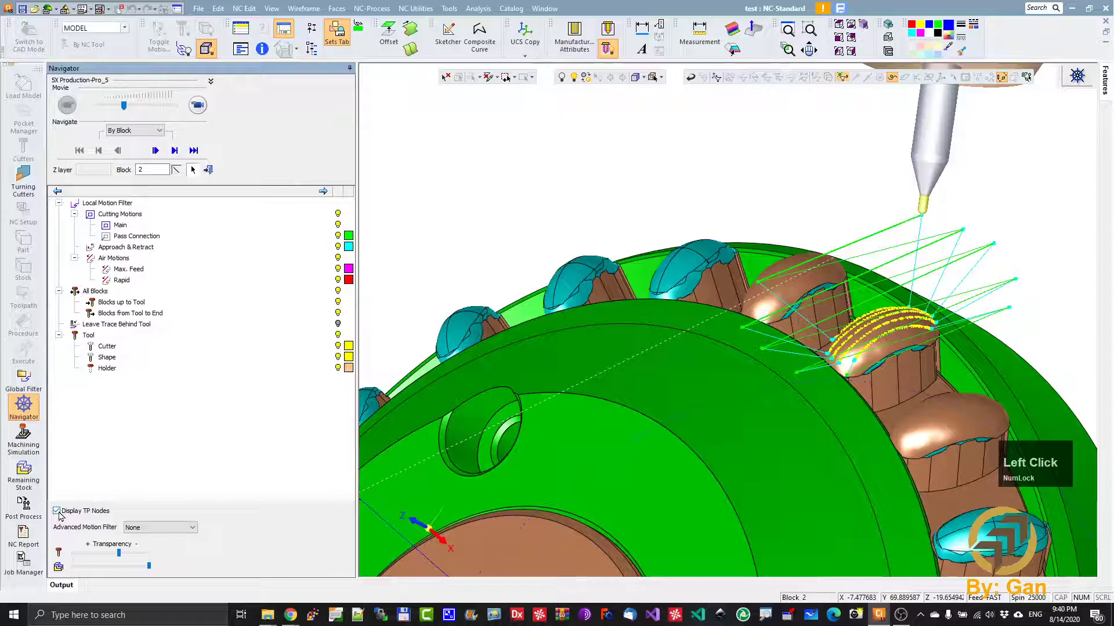
ctrl+right_drag(815, 374, 893, 107)
ctrl+middle_drag(897, 213, 609, 329)
ctrl+middle_drag(785, 473, 781, 397)
ctrl+right_drag(783, 400, 790, 376)
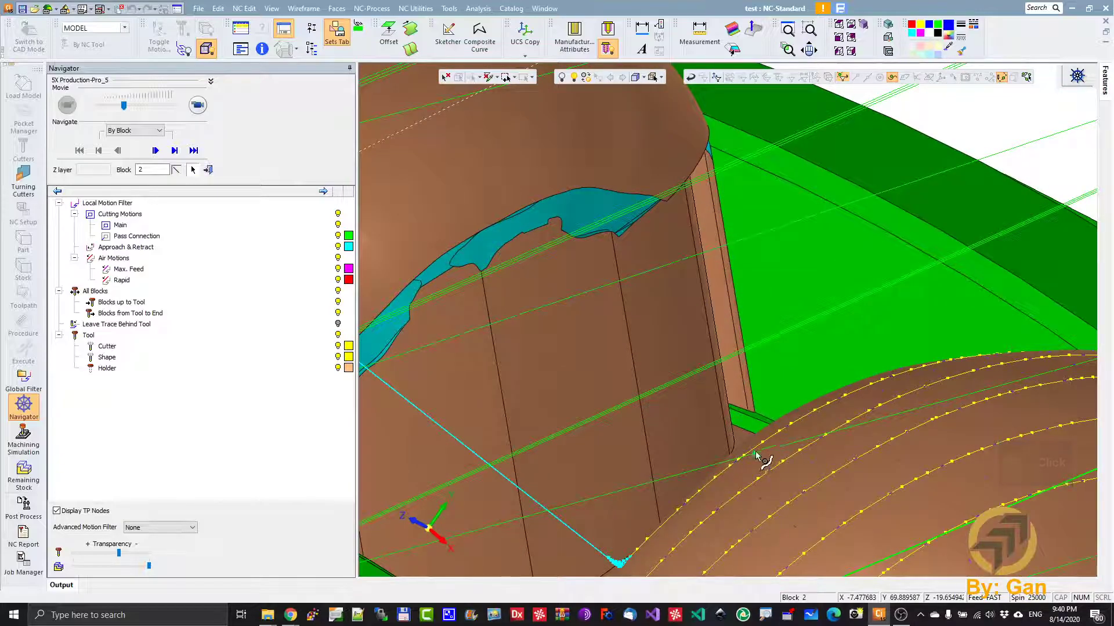
ctrl+right_drag(899, 352, 780, 622)
ctrl+middle_drag(788, 430, 769, 486)
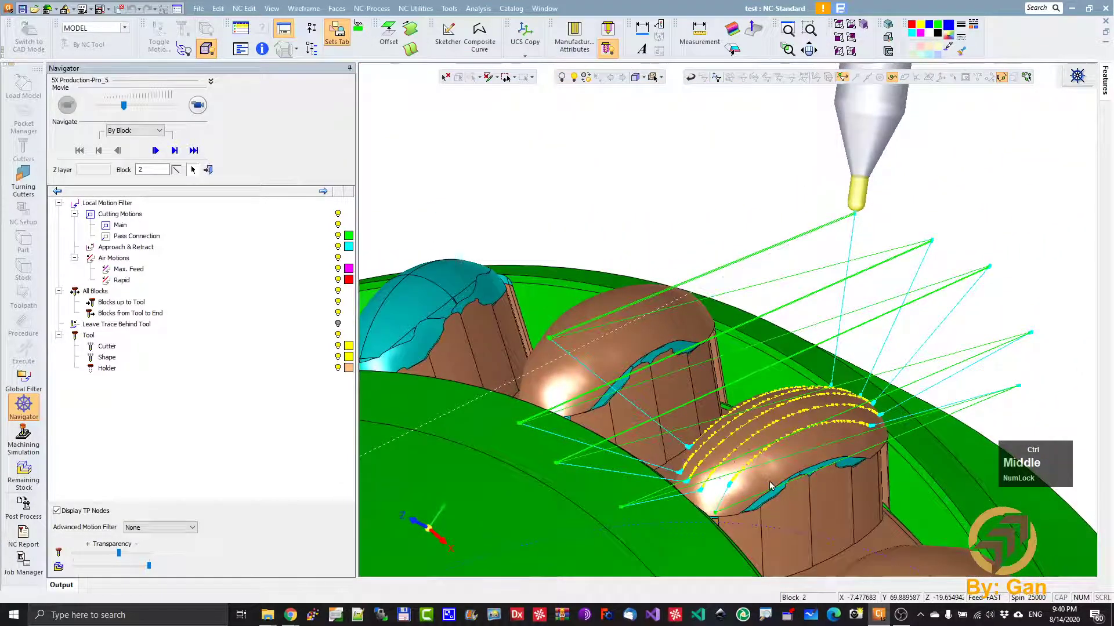
ctrl+drag(688, 438, 723, 465)
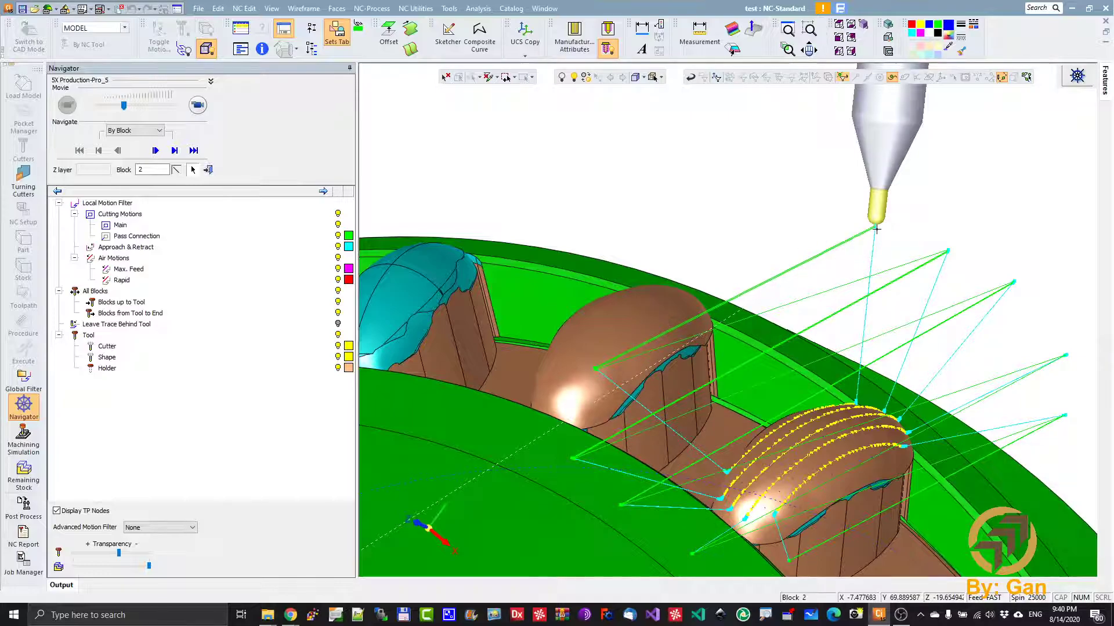
ctrl+right_drag(598, 373, 778, 211)
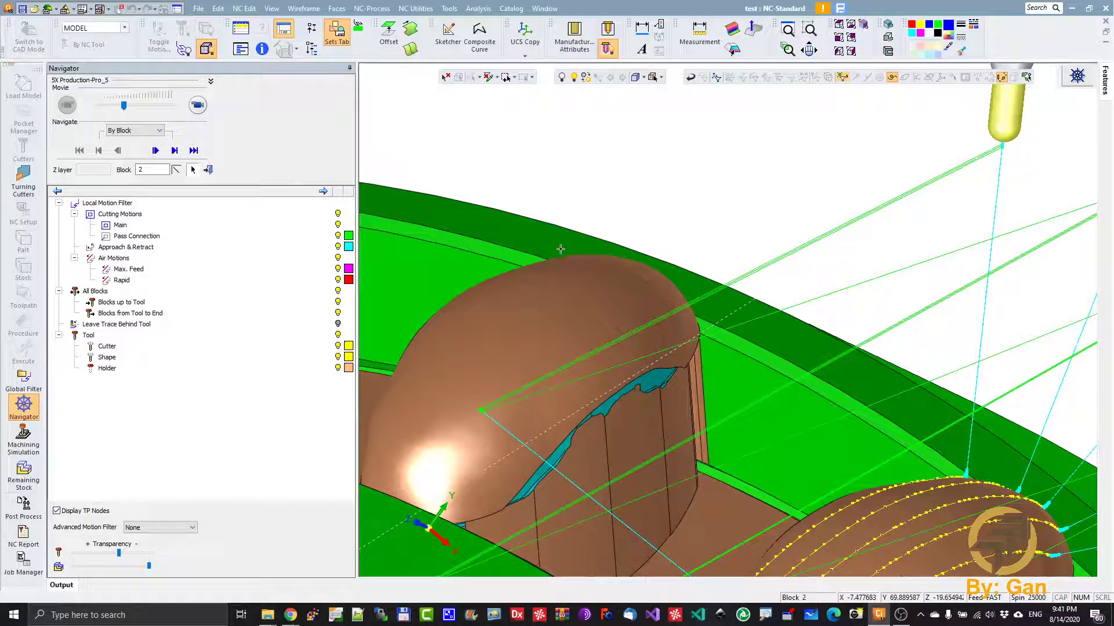
- Annotate the view with three freehand red curves from the pass connection's end on the insert to the cutter tip, and clear them
right_click(543, 261)
key(1)
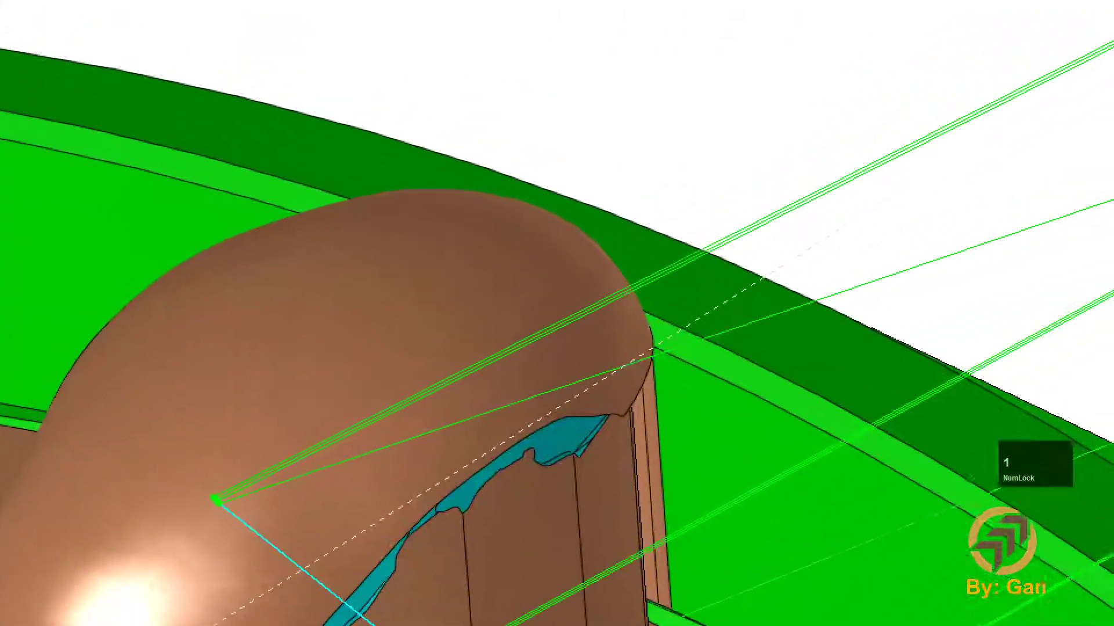
scroll(791, 305, down, 3)
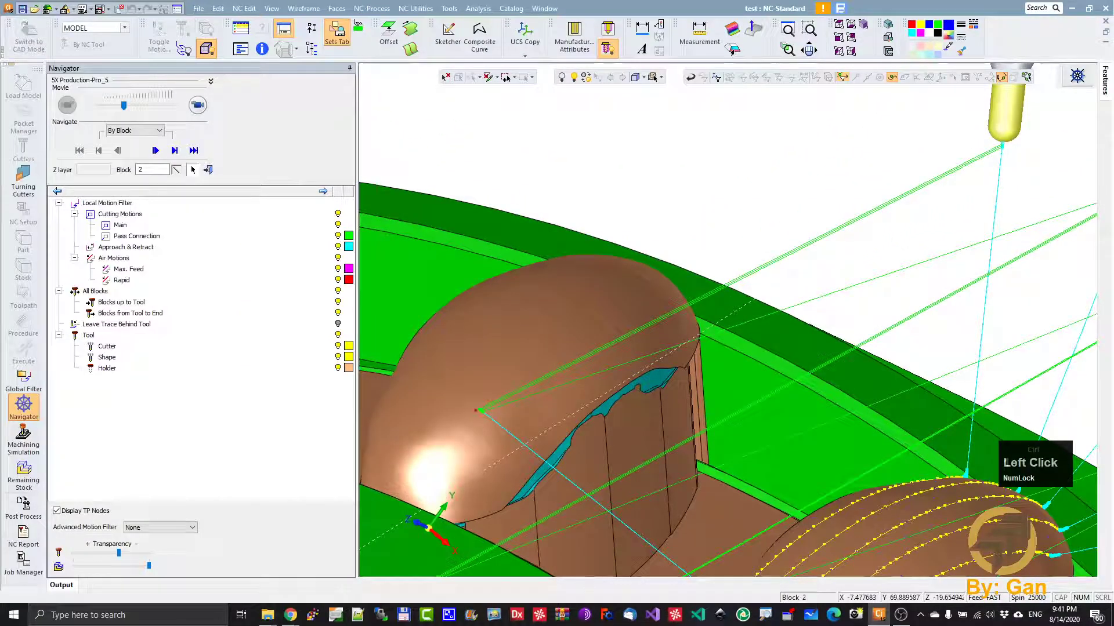
mouse_move(477, 410)
mouse_down()
mouse_move(514, 348)
mouse_move(600, 297)
mouse_up()
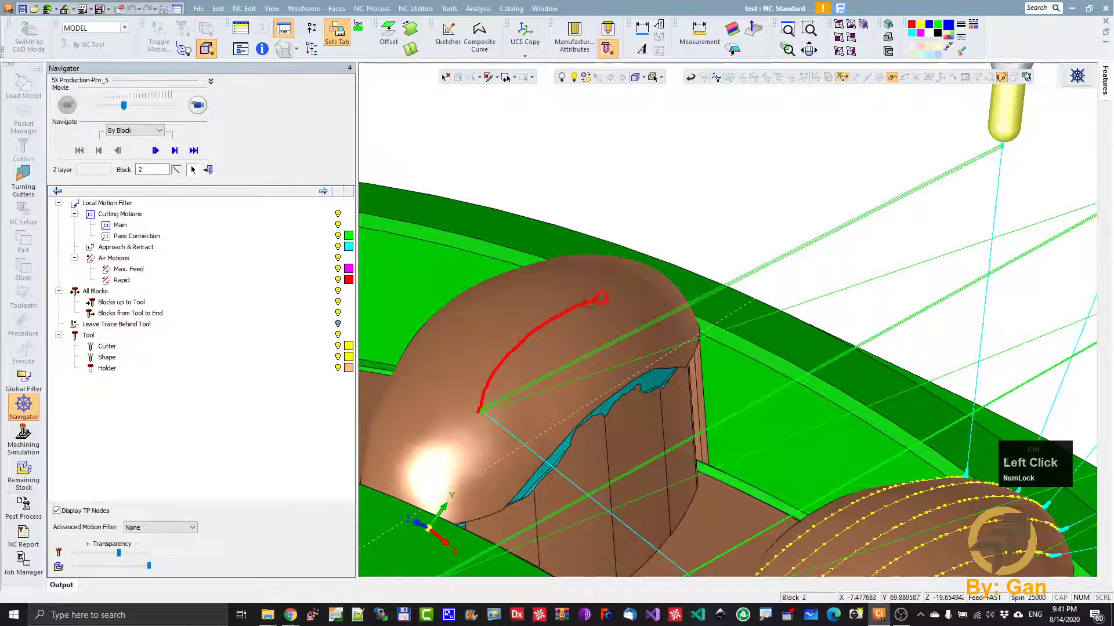
mouse_move(723, 292)
mouse_down()
mouse_move(816, 281)
mouse_move(902, 244)
mouse_move(967, 194)
mouse_move(1005, 143)
mouse_up()
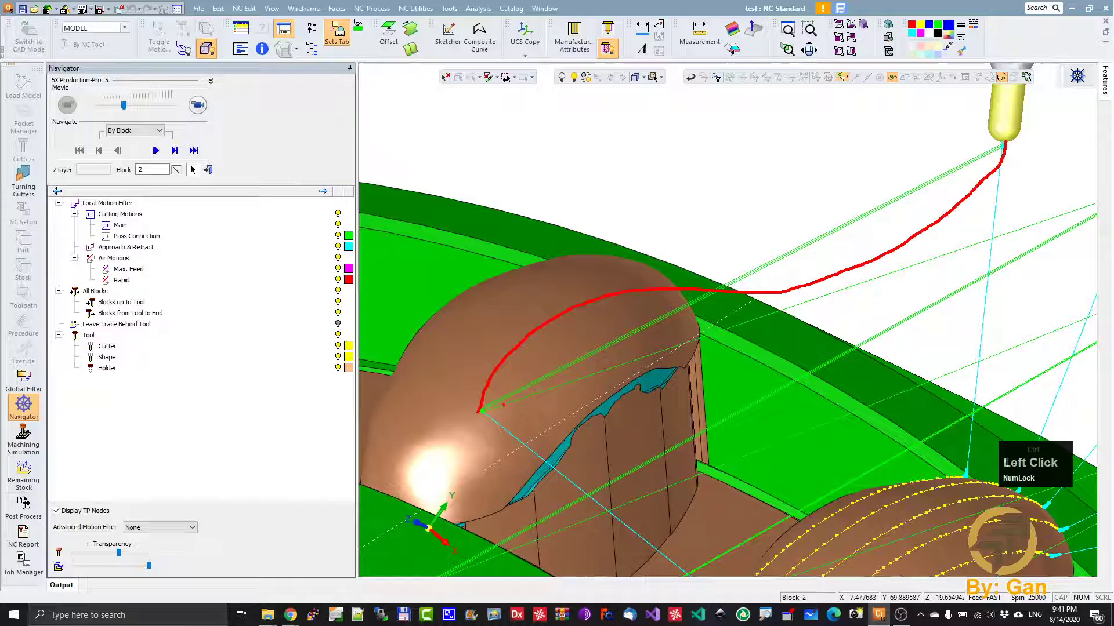
mouse_move(478, 410)
mouse_down()
mouse_move(503, 333)
mouse_move(663, 228)
mouse_move(833, 166)
mouse_move(1004, 146)
mouse_up()
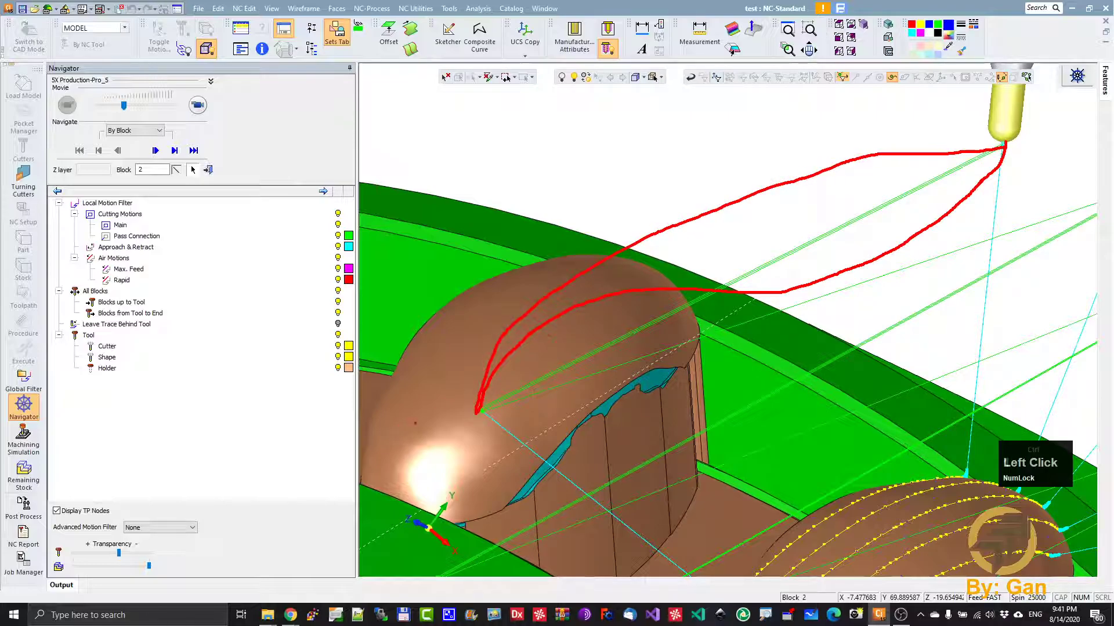
mouse_move(477, 411)
mouse_down()
mouse_move(522, 410)
mouse_move(696, 319)
mouse_move(751, 176)
mouse_move(880, 131)
mouse_move(1004, 148)
mouse_up()
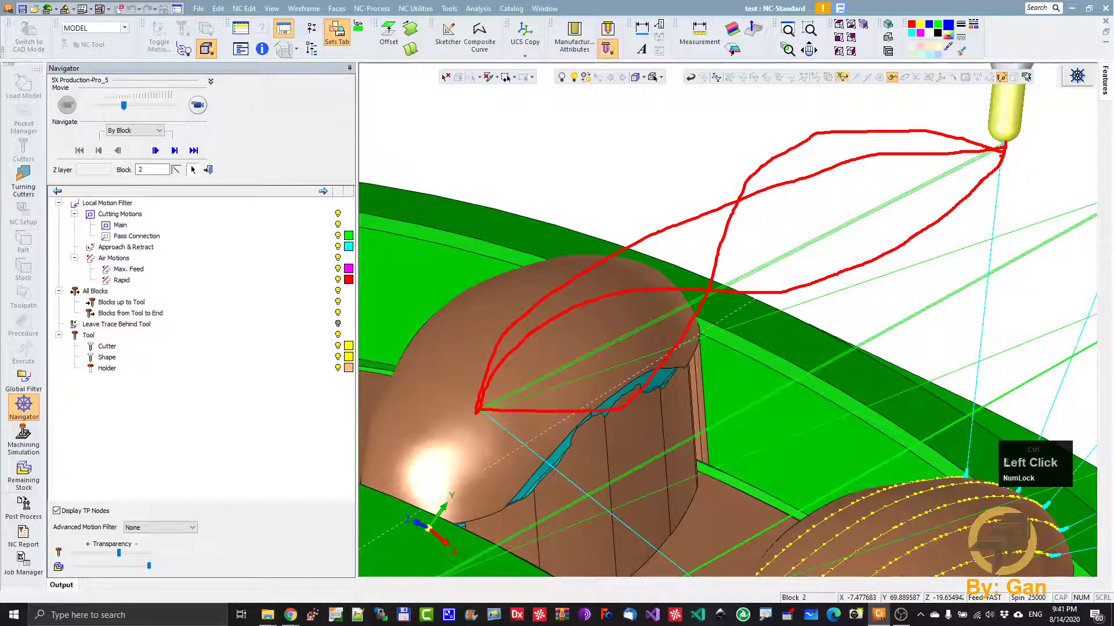
key(ctrl+1)
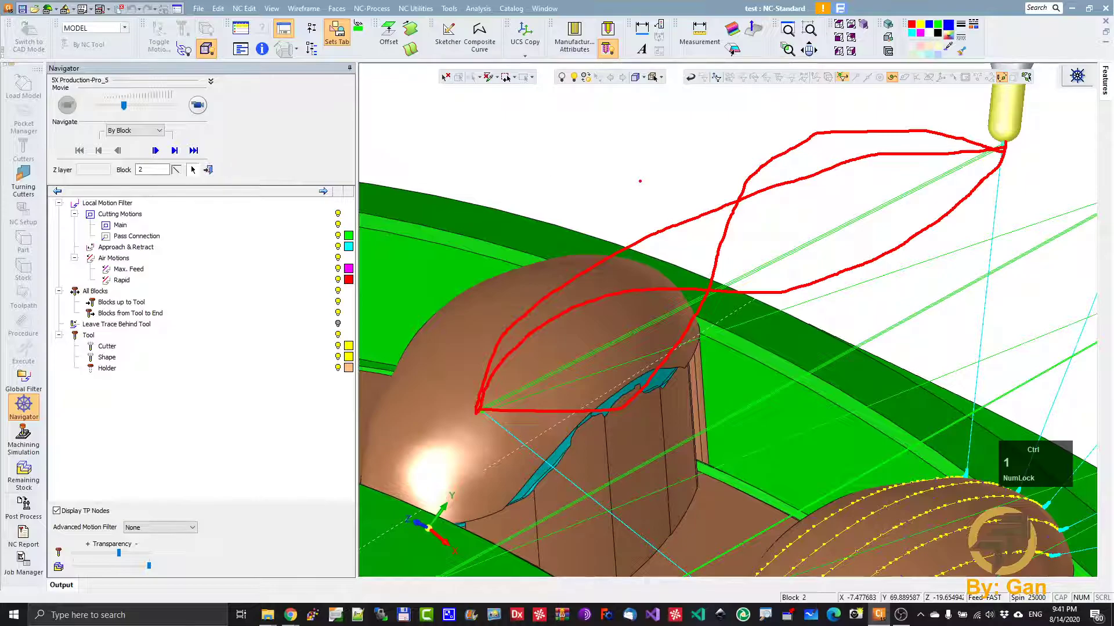
key(Escape)
- Leave the Navigator and duplicate the TP_MODEL (5X) toolpath directly below the original
click(208, 169)
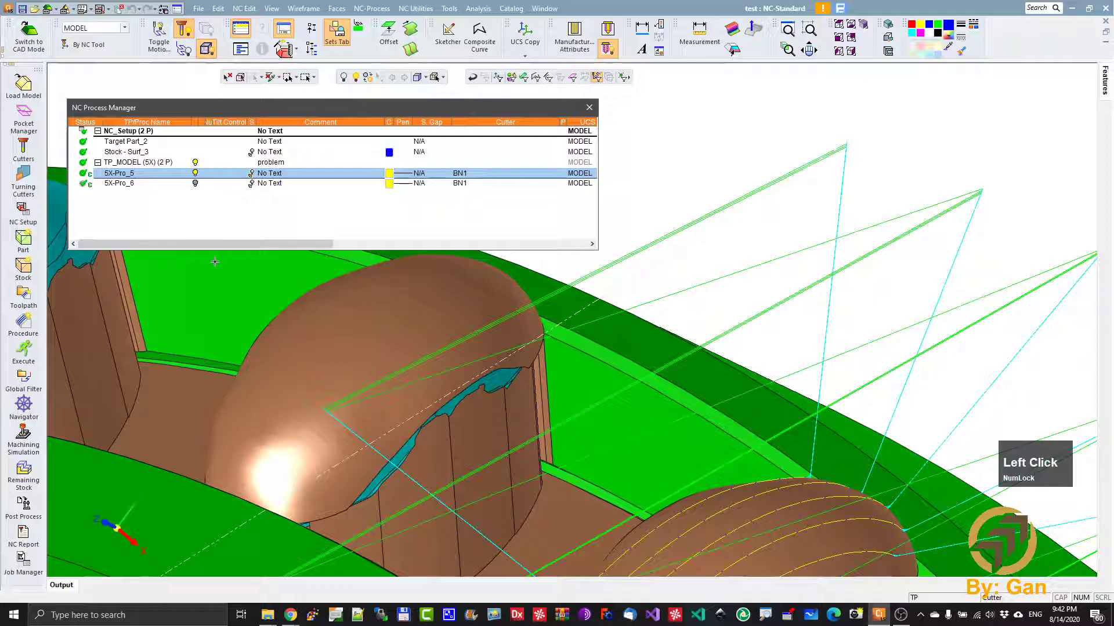
click(98, 163)
right_click(118, 165)
click(158, 210)
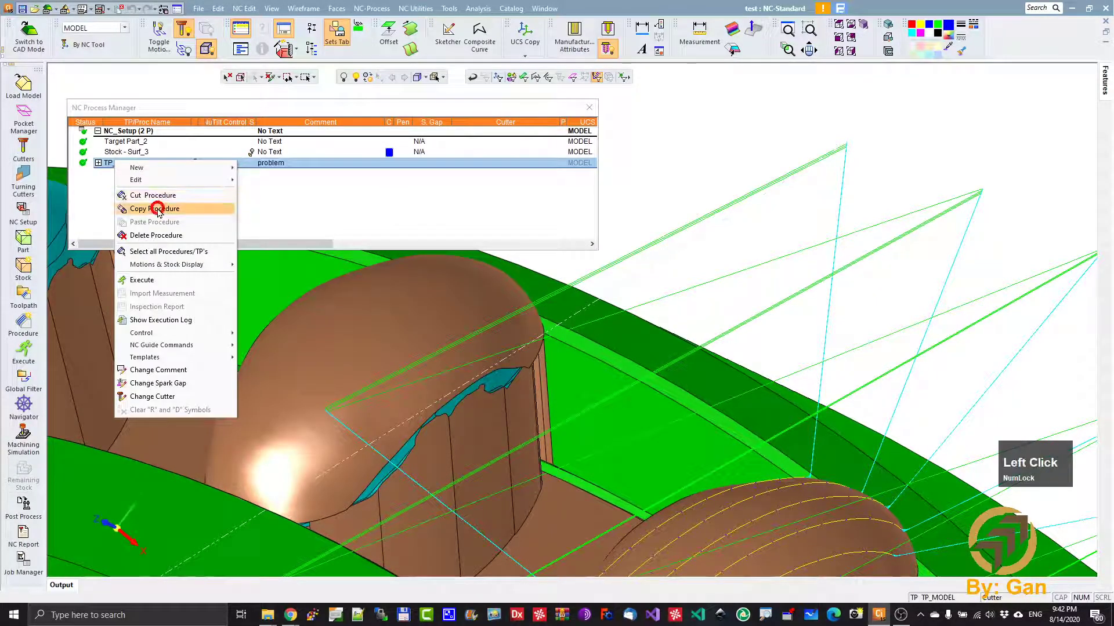
right_click(138, 162)
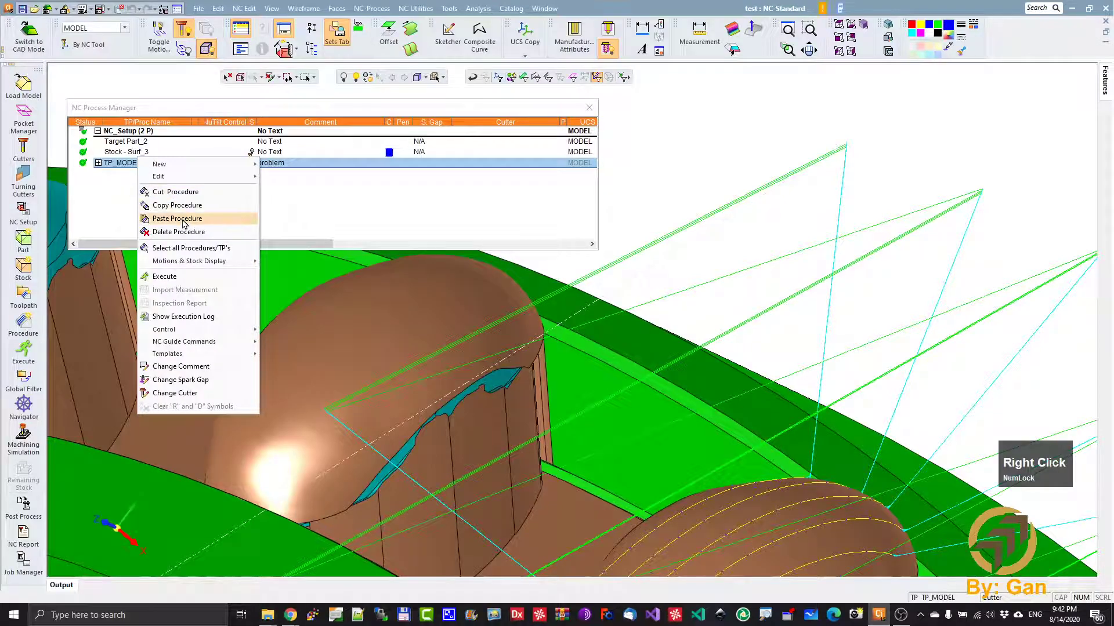
click(184, 224)
- Open the first procedure of the copied toolpath for editing and set Update Remaining Stock to No
click(98, 173)
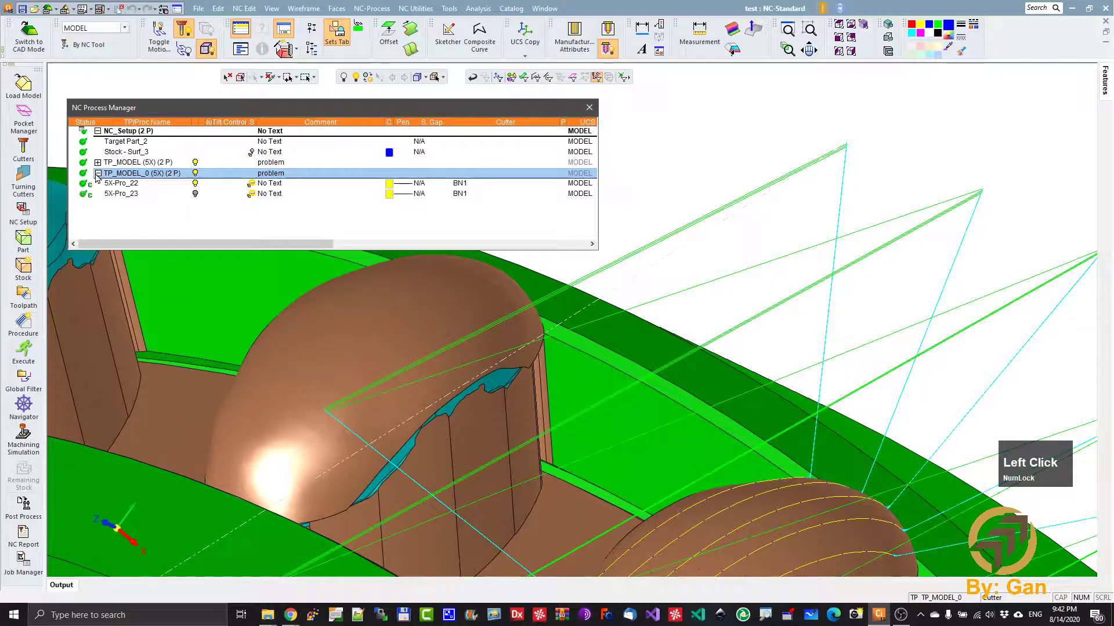
click(127, 185)
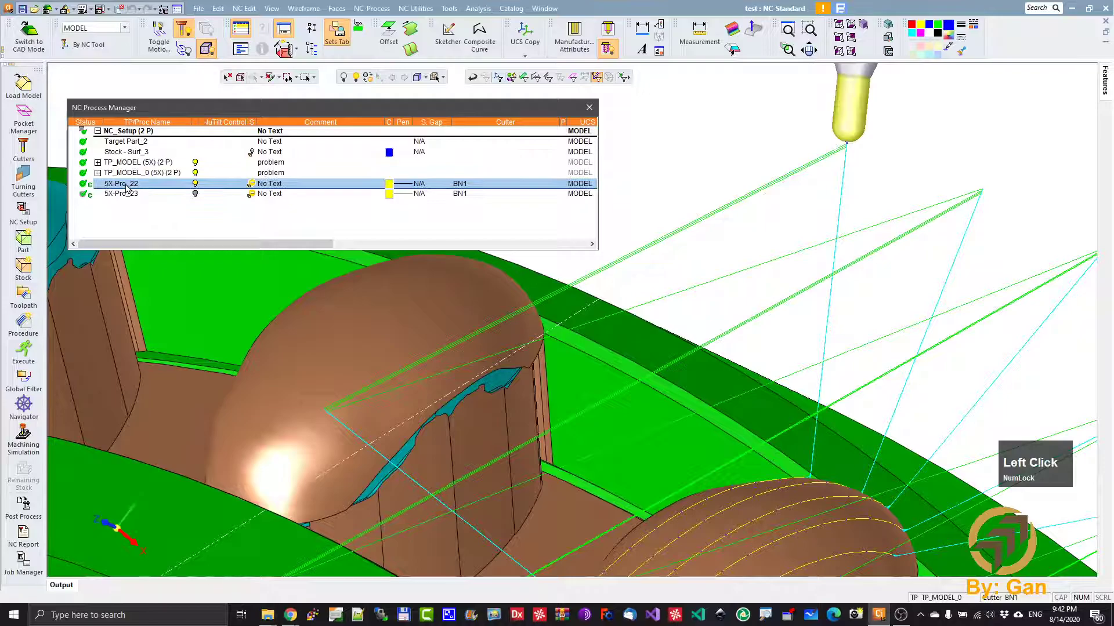
double_click(126, 185)
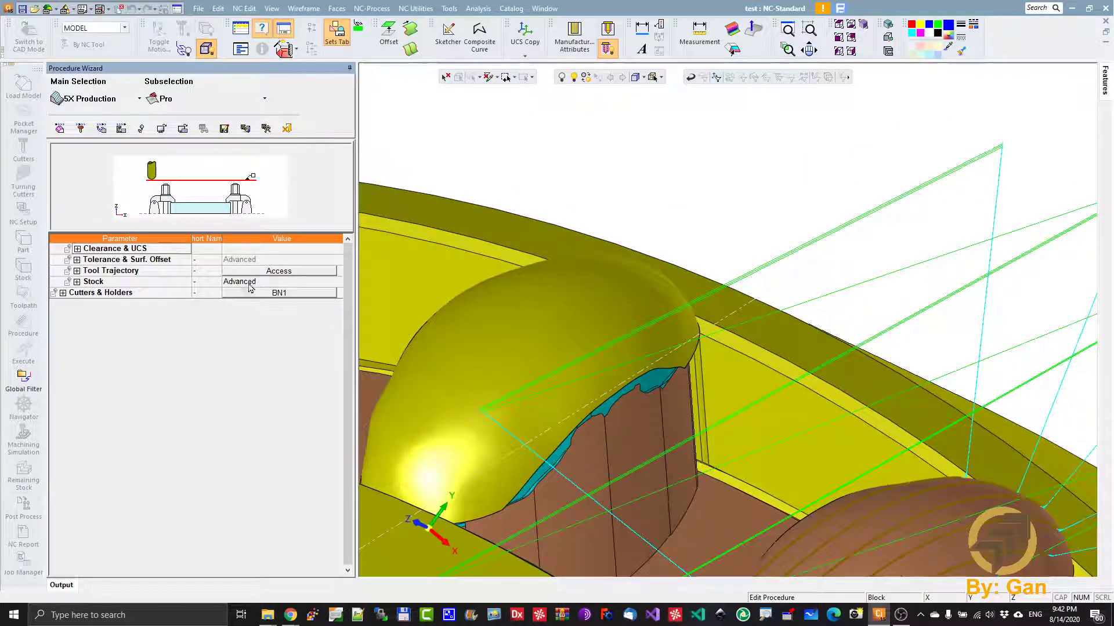
click(76, 281)
click(280, 293)
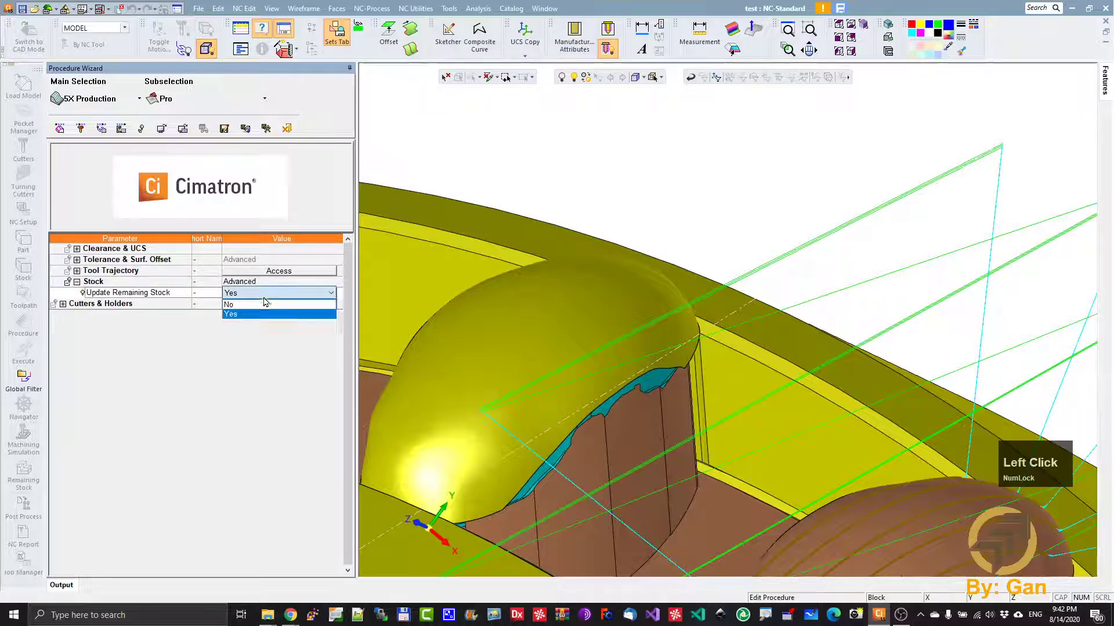
click(244, 305)
- Enable a maximum angle step of 5 for the rotation axes in the procedure's tool trajectory utilities, and save and calculate the procedure
click(279, 271)
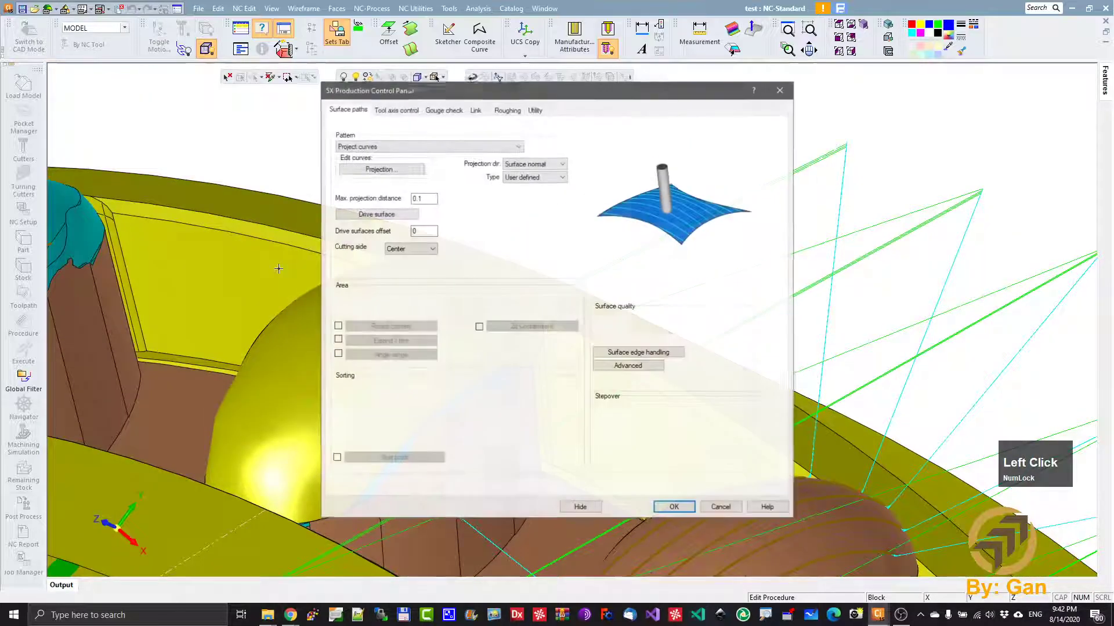
click(397, 110)
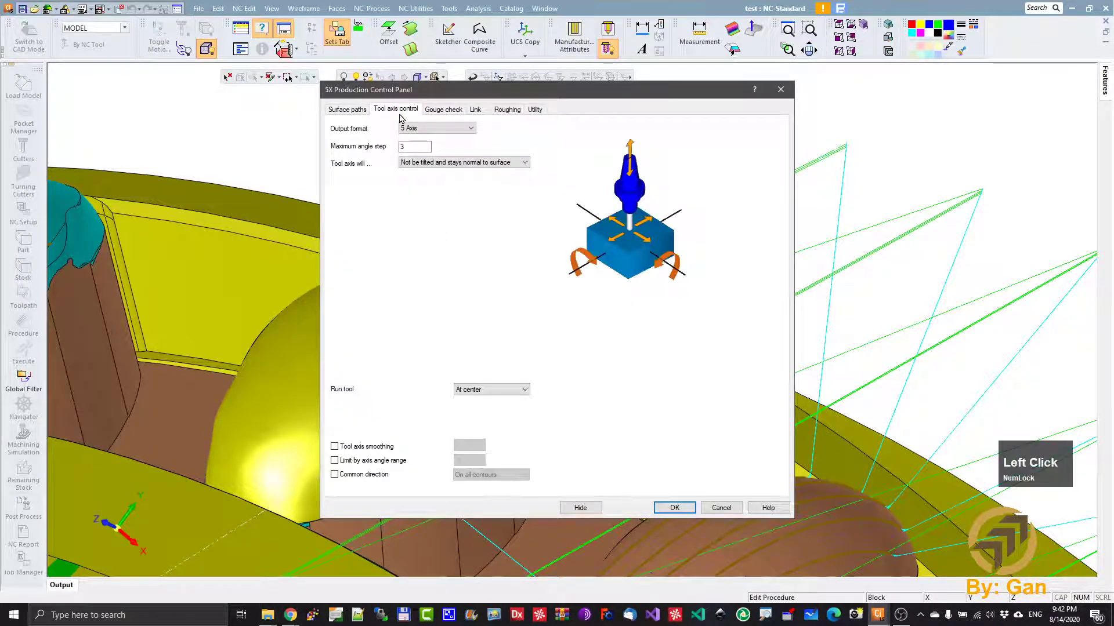
drag(595, 93, 408, 104)
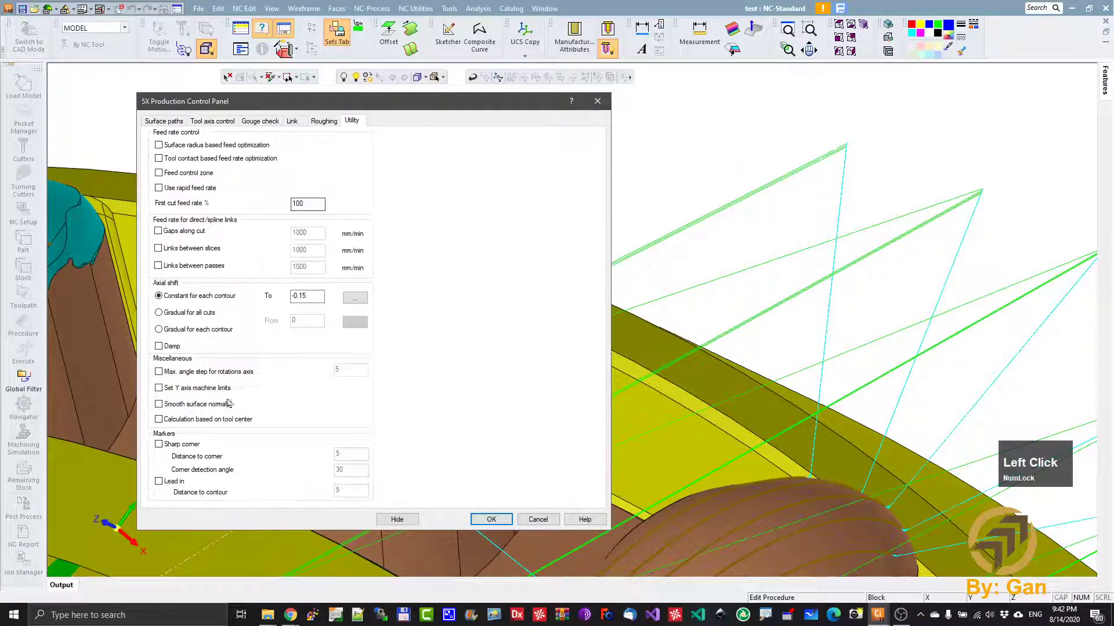
click(165, 374)
click(498, 524)
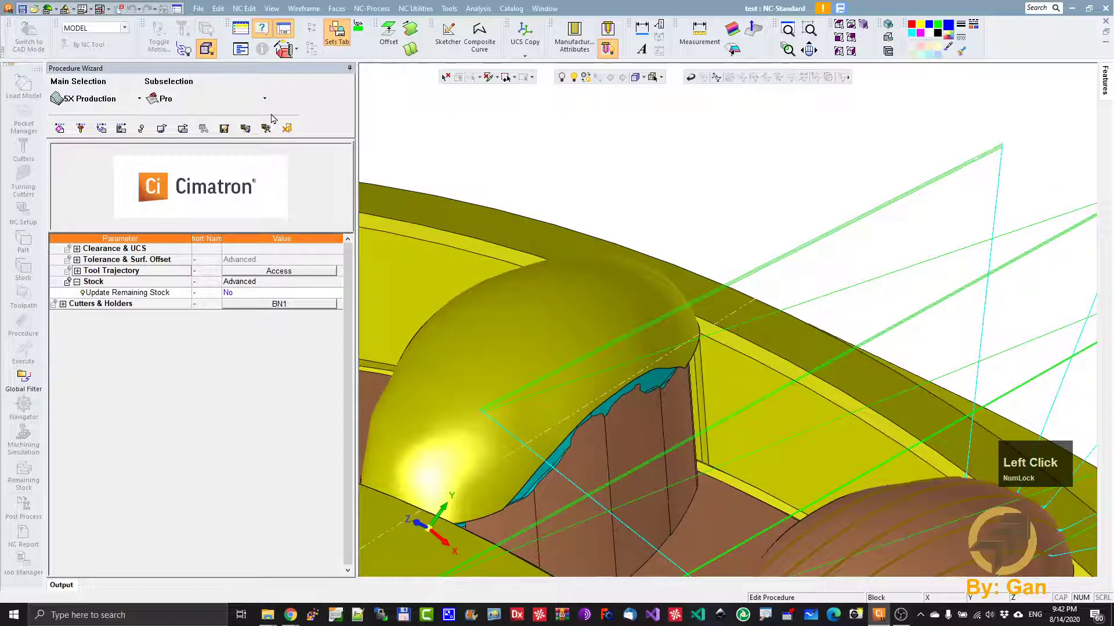
click(266, 128)
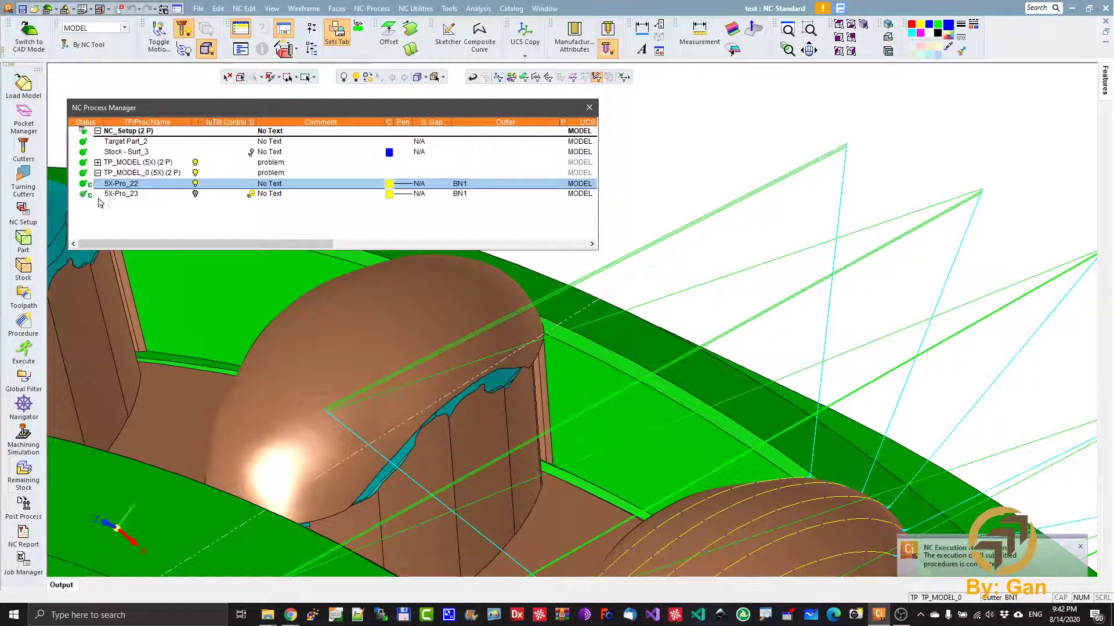
- Examine the first procedure of the copied toolpath in the Navigator with its toolpath nodes displayed, and leave the Navigator
click(124, 188)
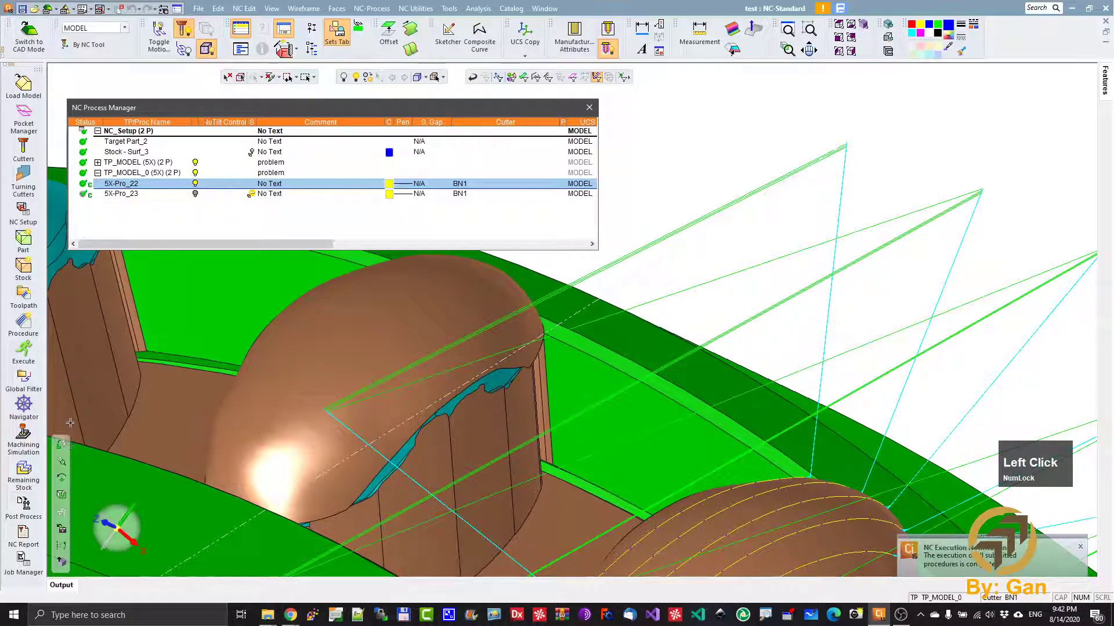
click(24, 405)
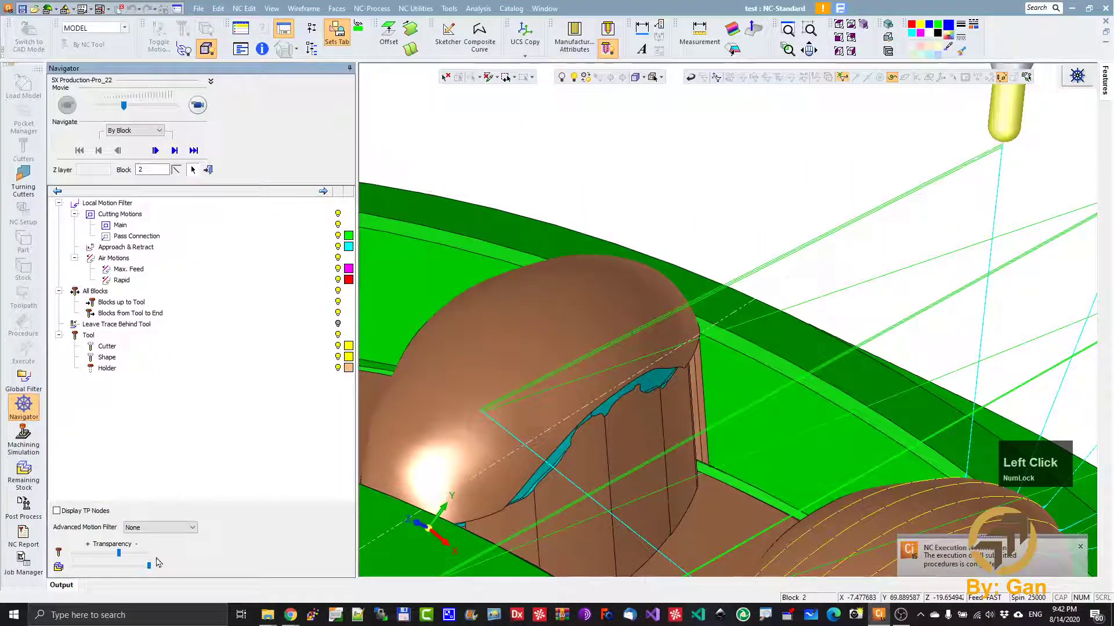
click(56, 511)
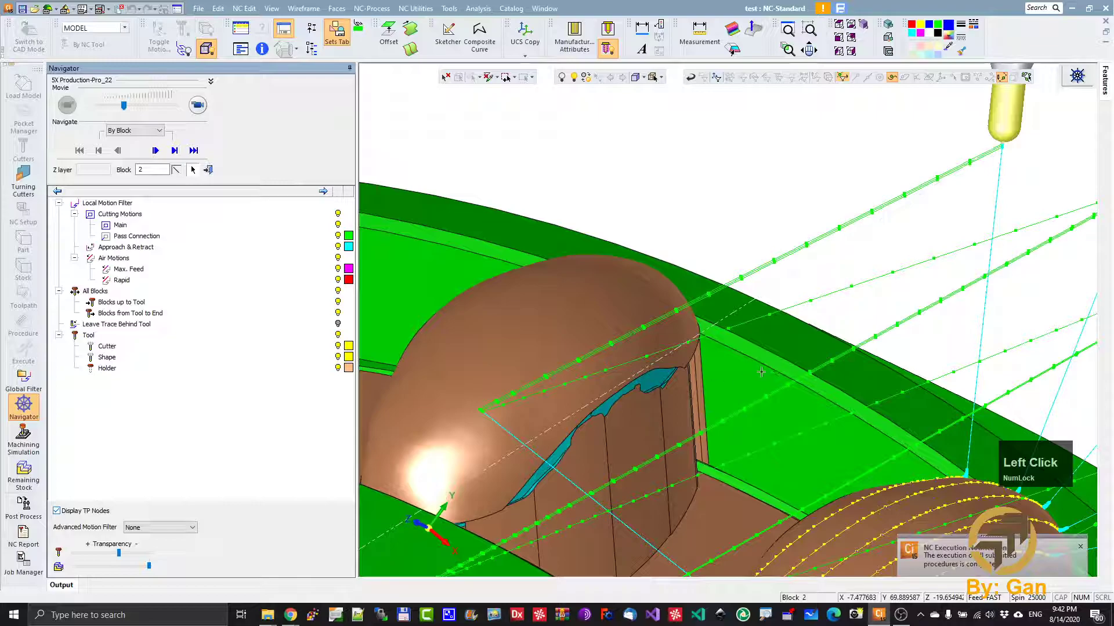
ctrl+right_drag(775, 413, 812, 363)
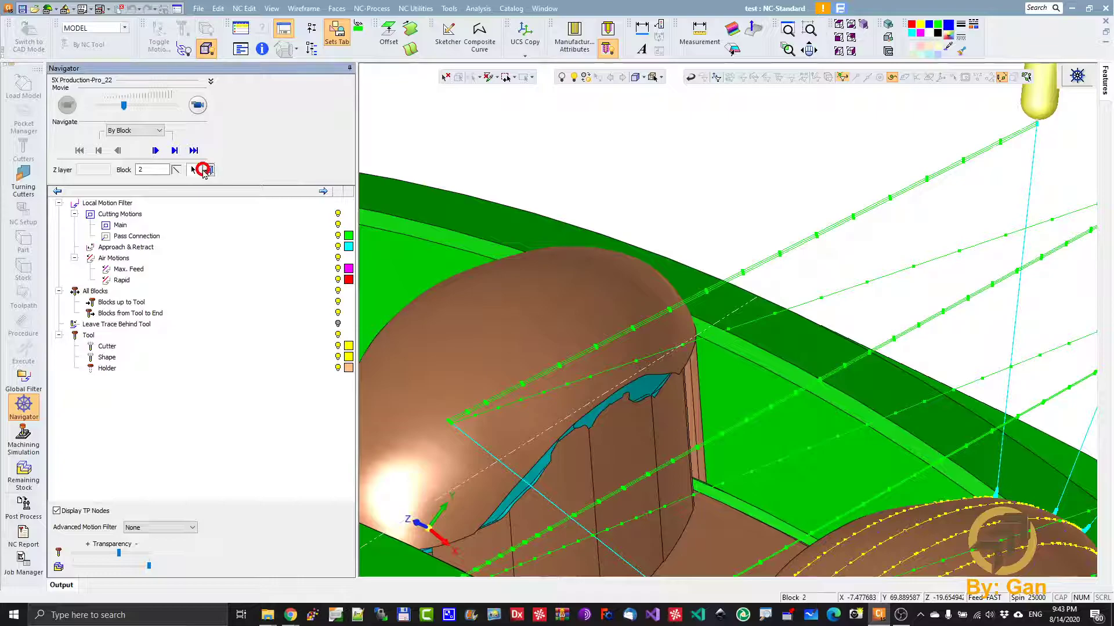
click(206, 172)
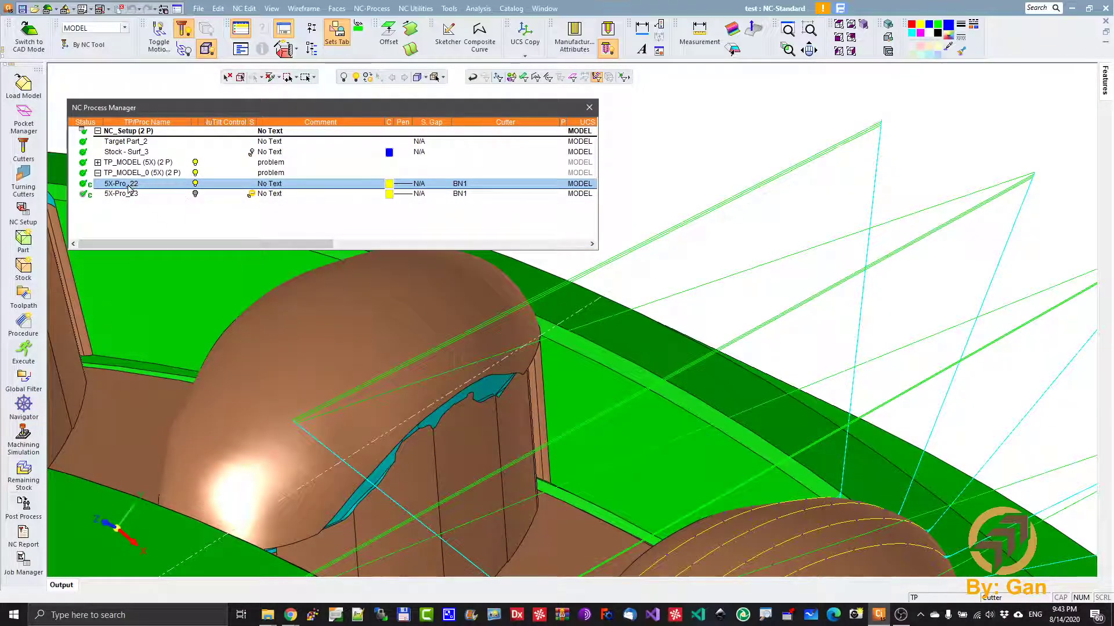
- Launch Machining Simulation for 5X-Pro_22 on the 5XTT_CNC5_350 machine with Material Removal turned off
click(24, 441)
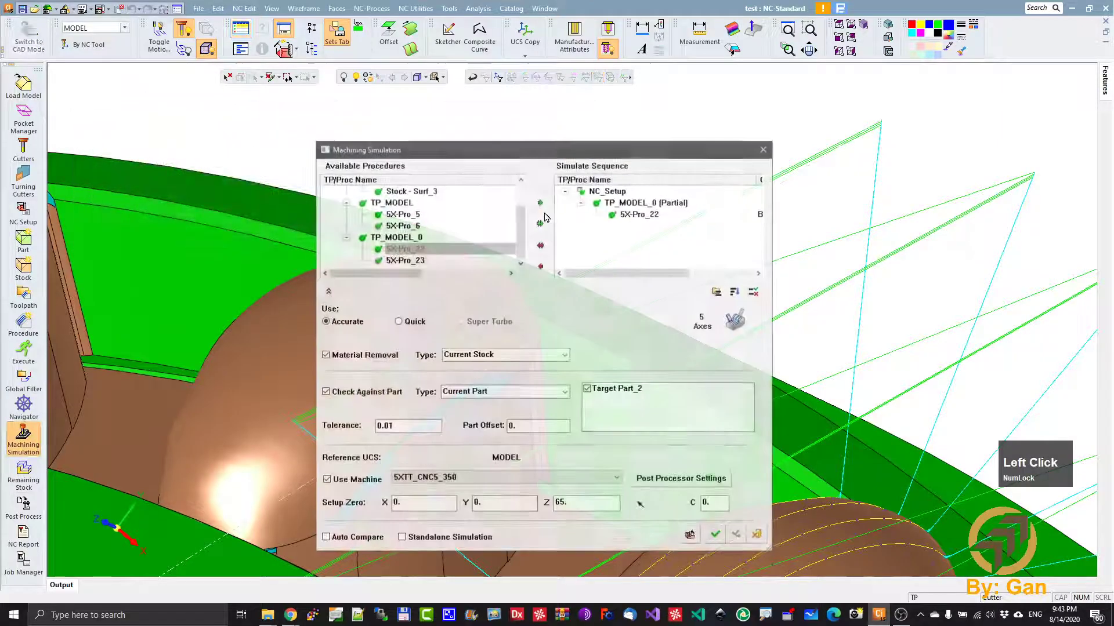
click(380, 355)
click(719, 536)
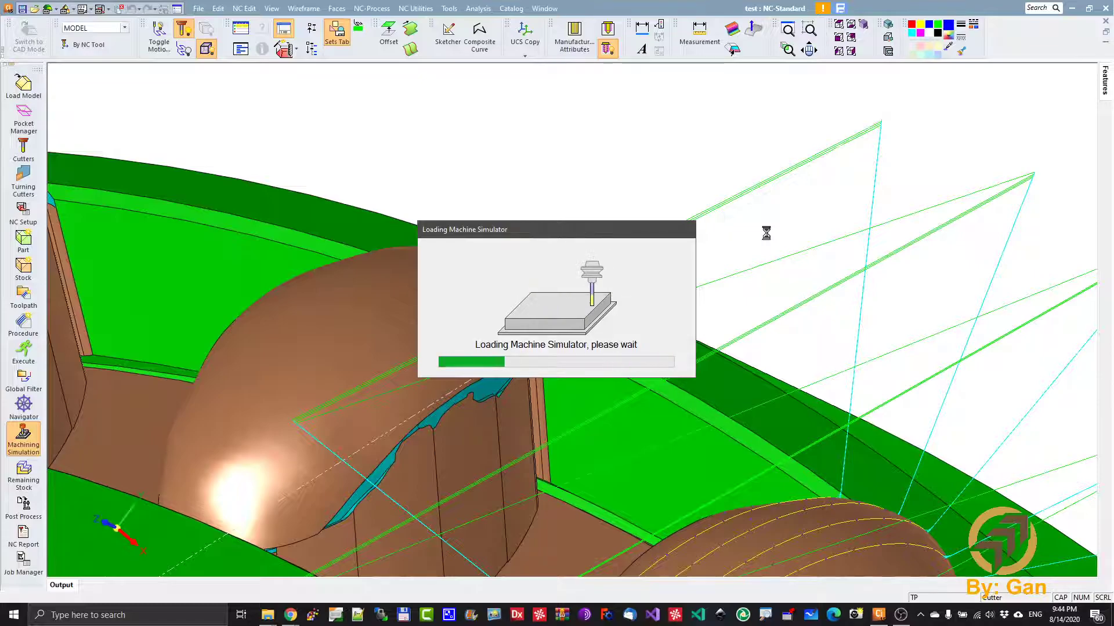
click(764, 313)
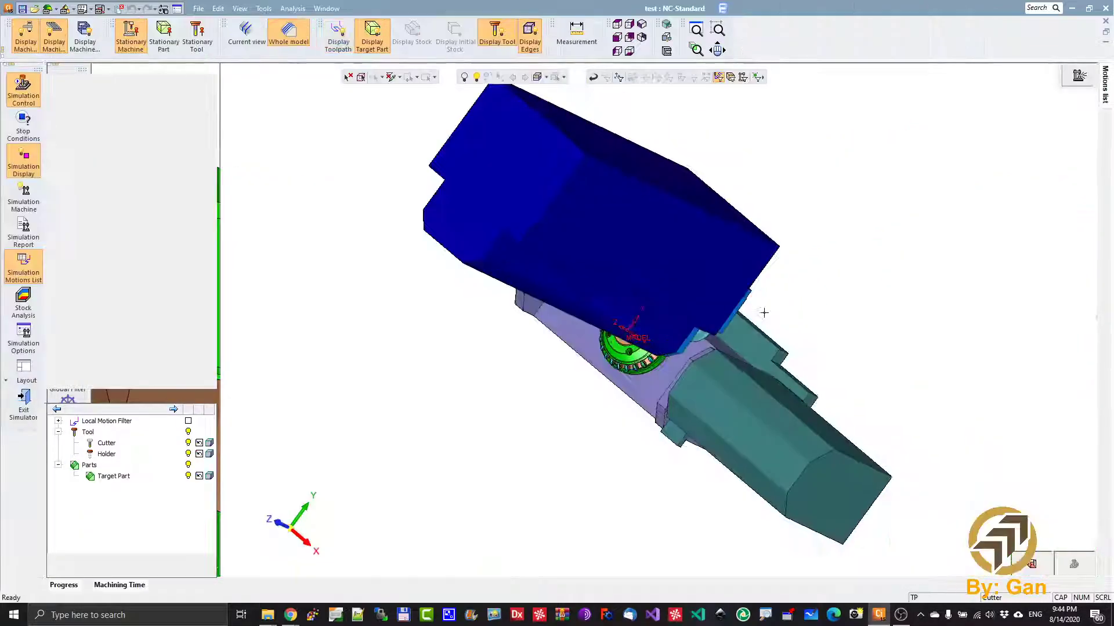
mouse_move(597, 319)
ctrl+mouse_down()
mouse_move(646, 251)
mouse_move(746, 186)
mouse_move(713, 251)
ctrl+mouse_up()
ctrl+right_drag(714, 252, 778, 168)
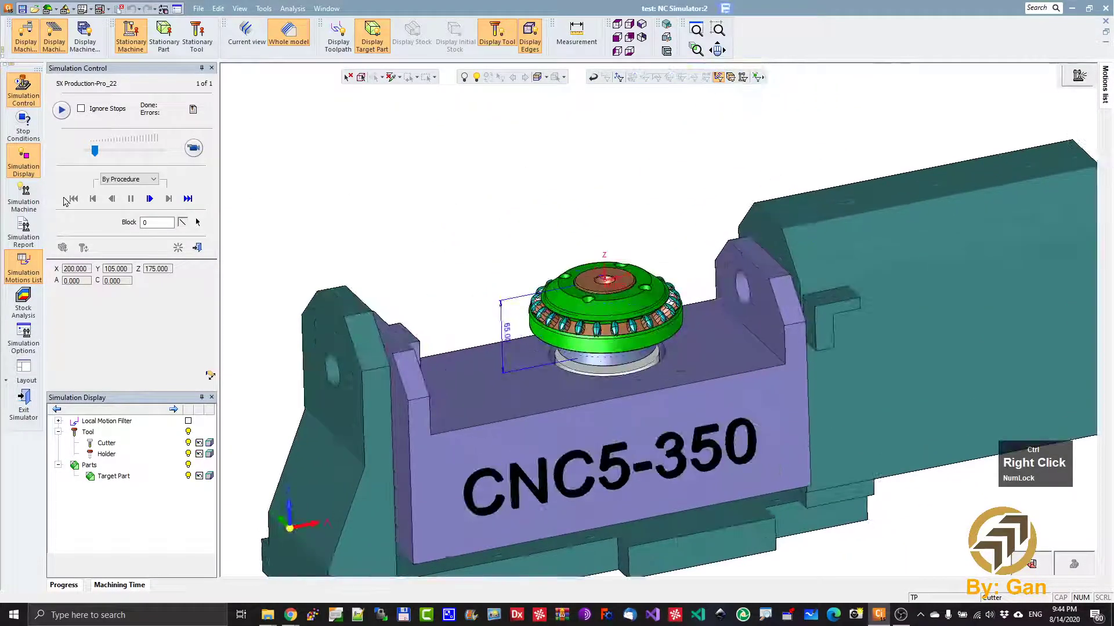
- Set the simulation model's Threshold Tolerance to 1.7 and apply it
click(29, 345)
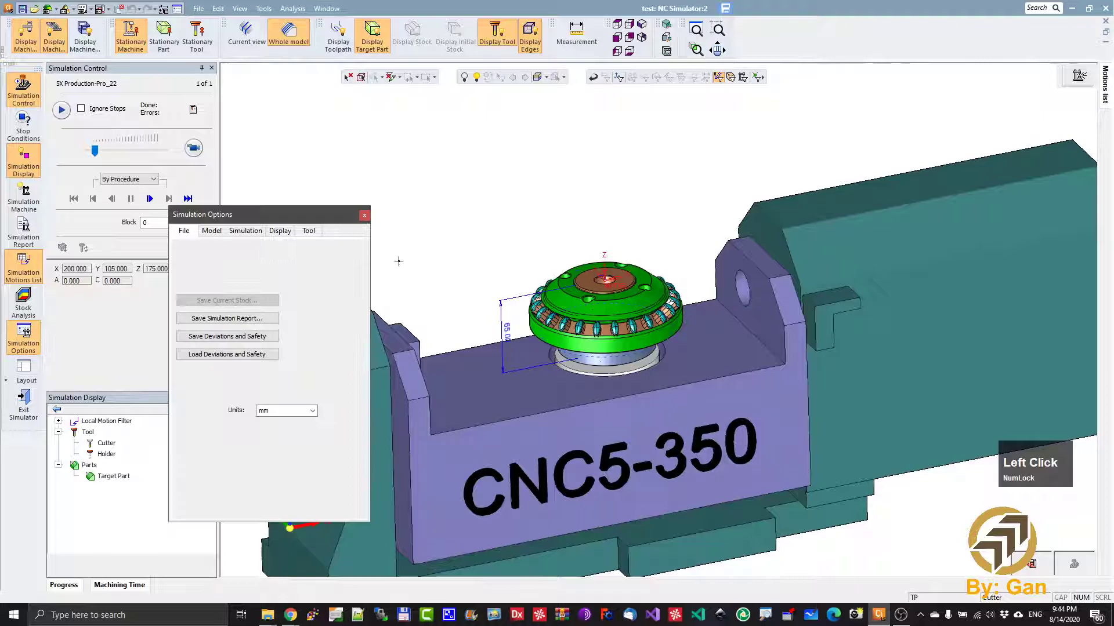
click(220, 235)
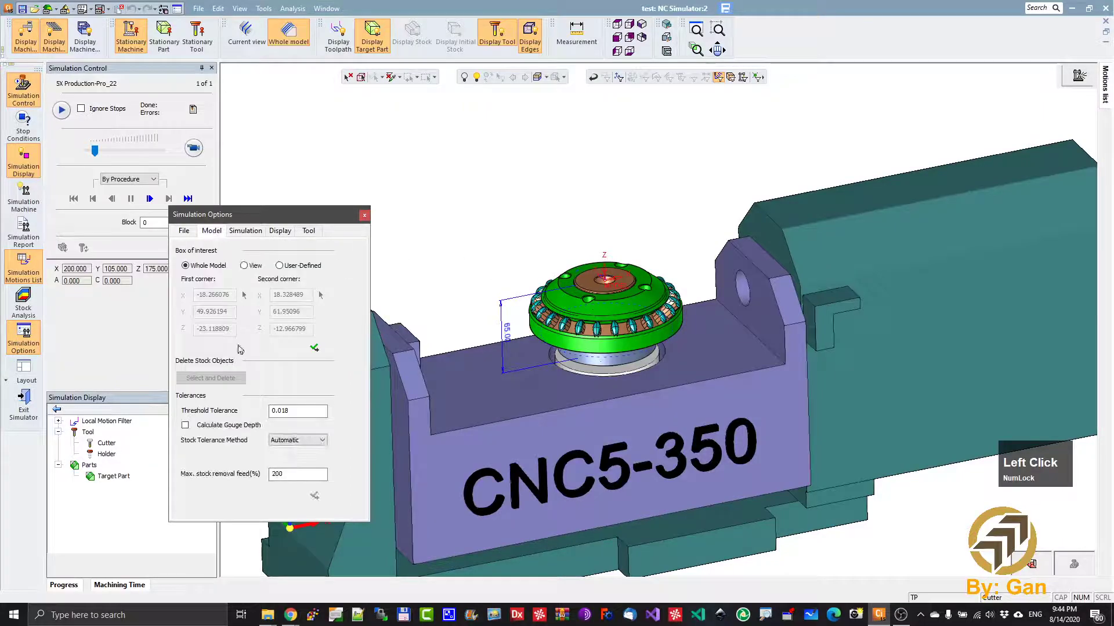
click(304, 413)
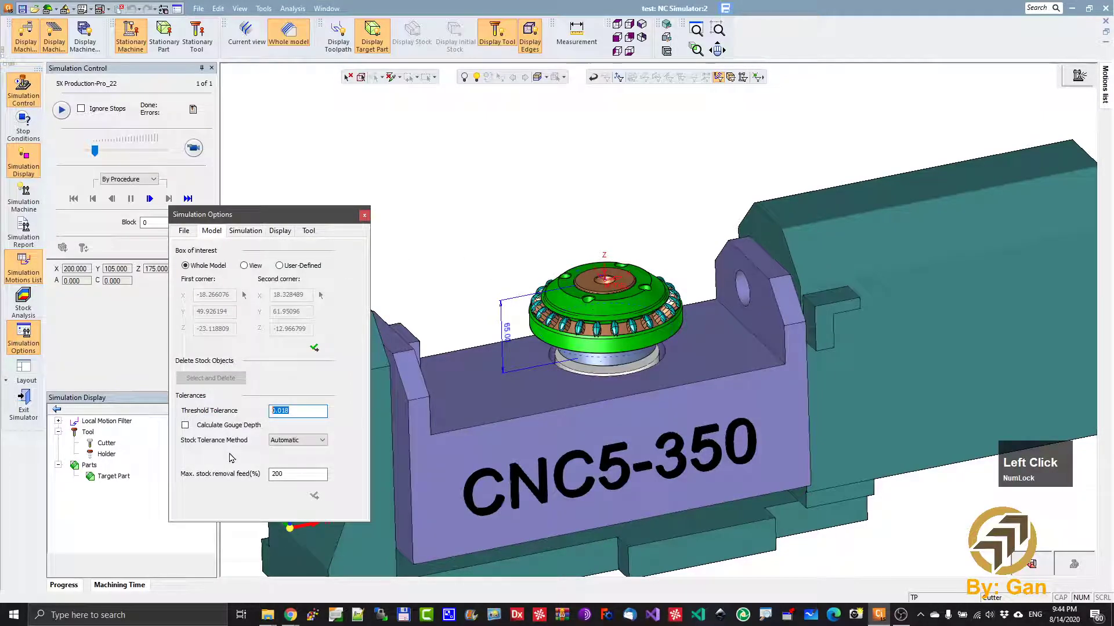
text(1.7)
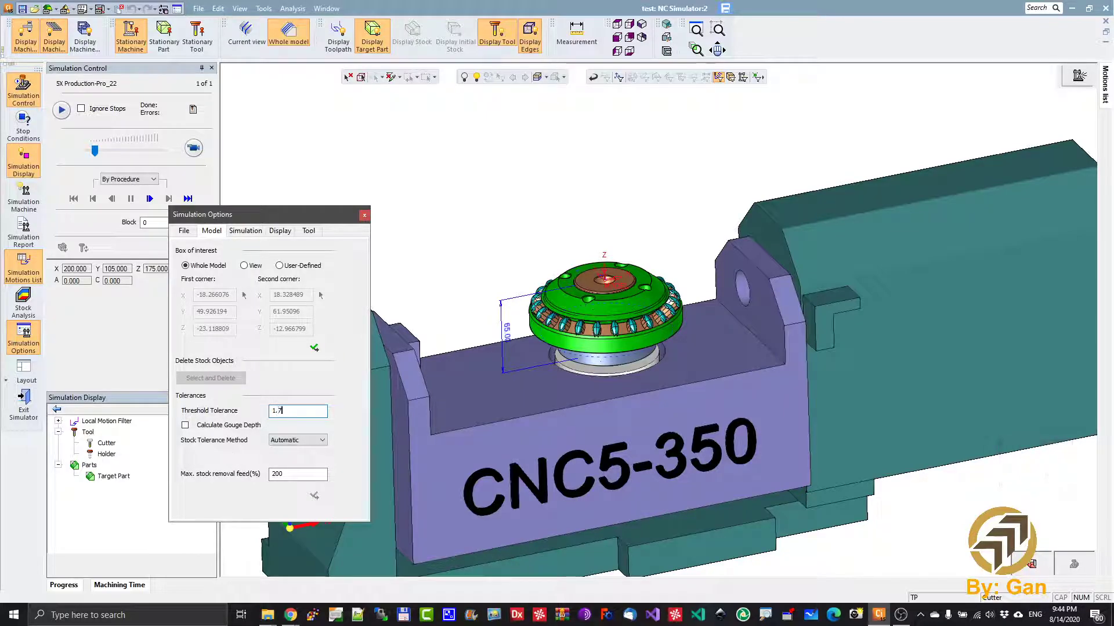
click(315, 348)
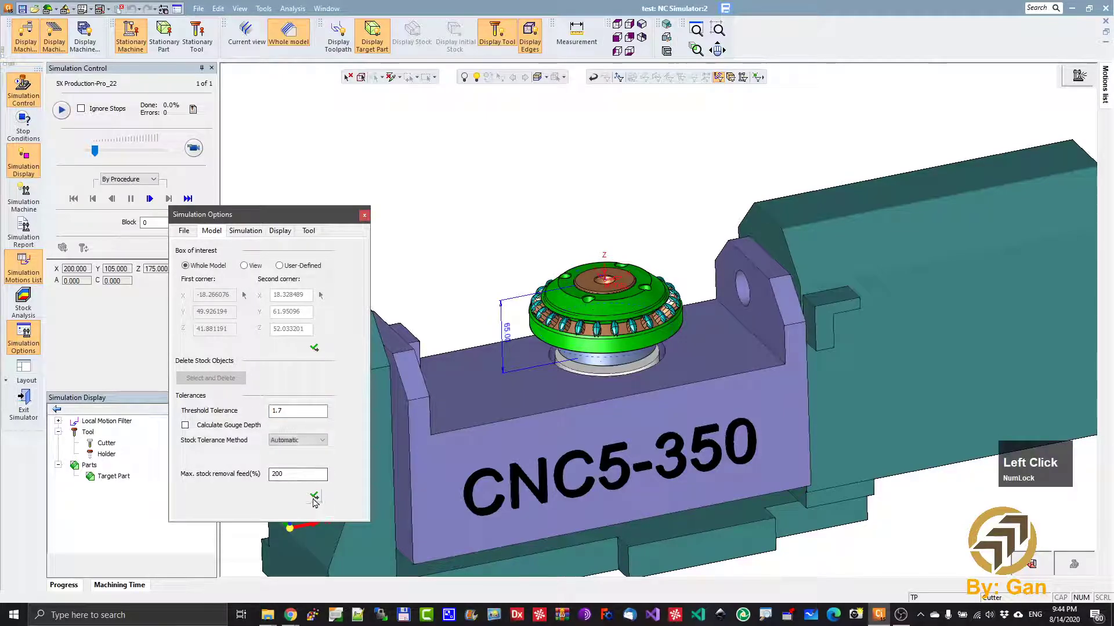
click(313, 497)
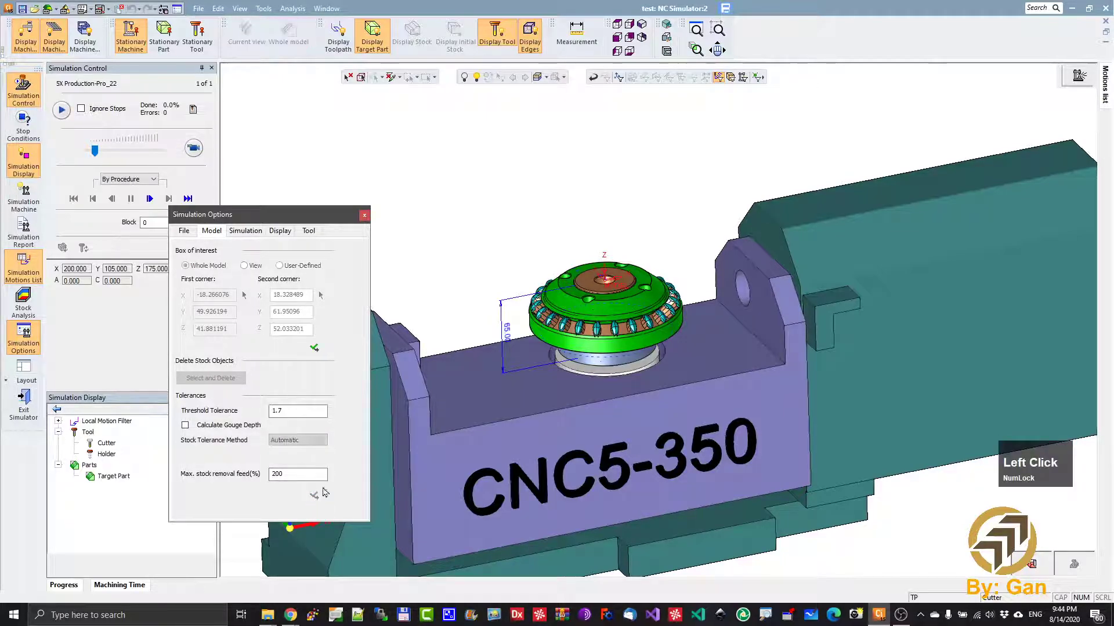
click(364, 215)
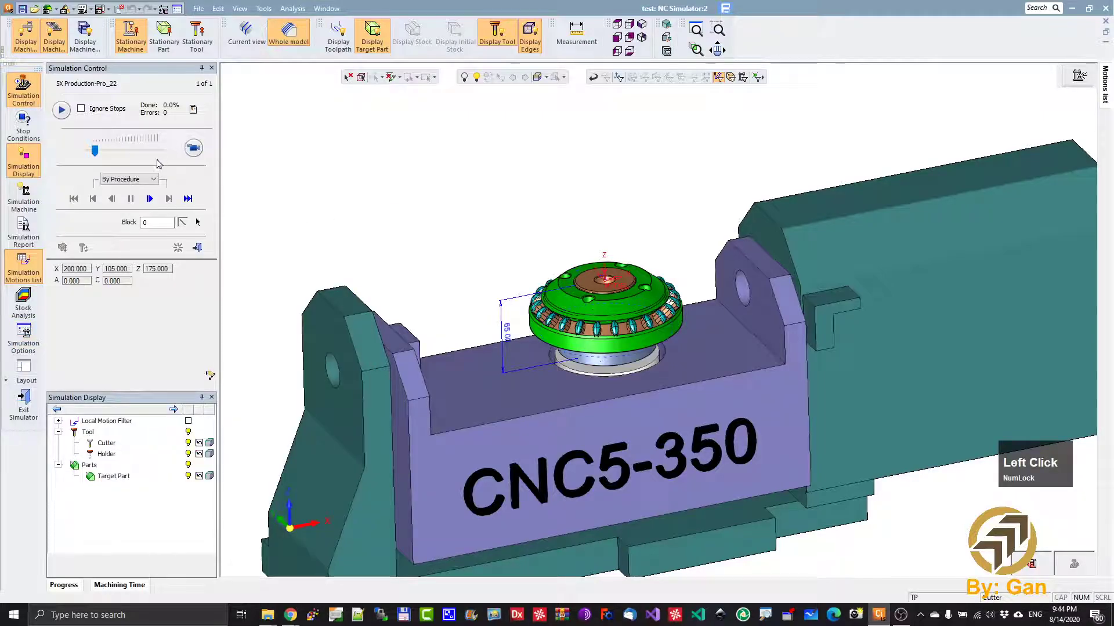
- Run the machine simulation through to the end at increased speed, with the Local Motion Filter's toolpath display enabled
click(94, 152)
mouse_move(94, 153)
mouse_down()
mouse_move(141, 154)
mouse_move(110, 157)
mouse_up()
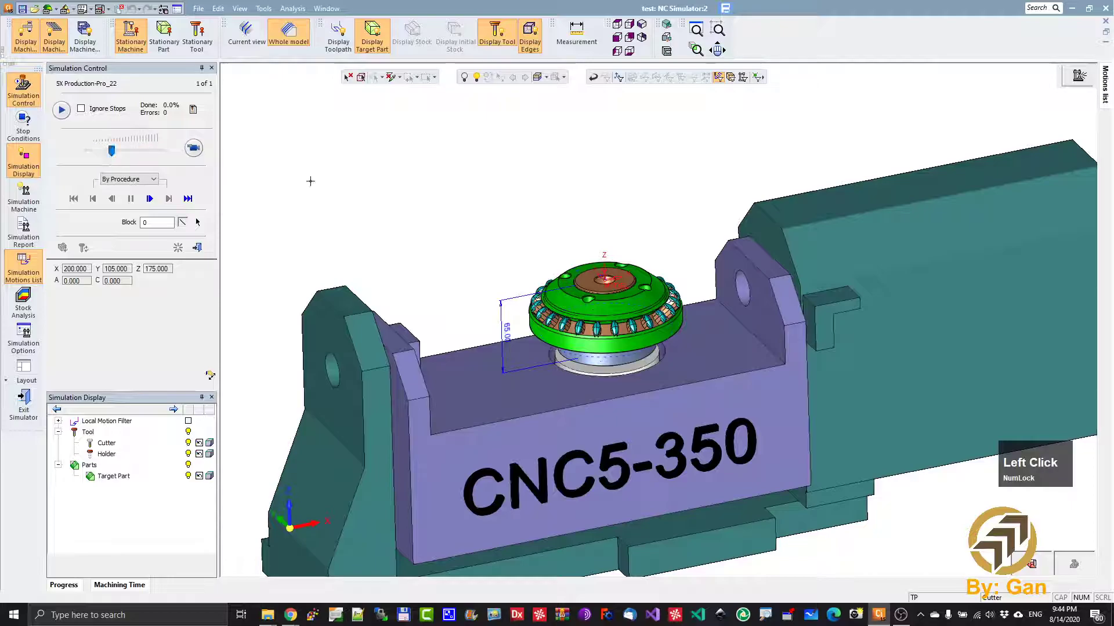
click(203, 148)
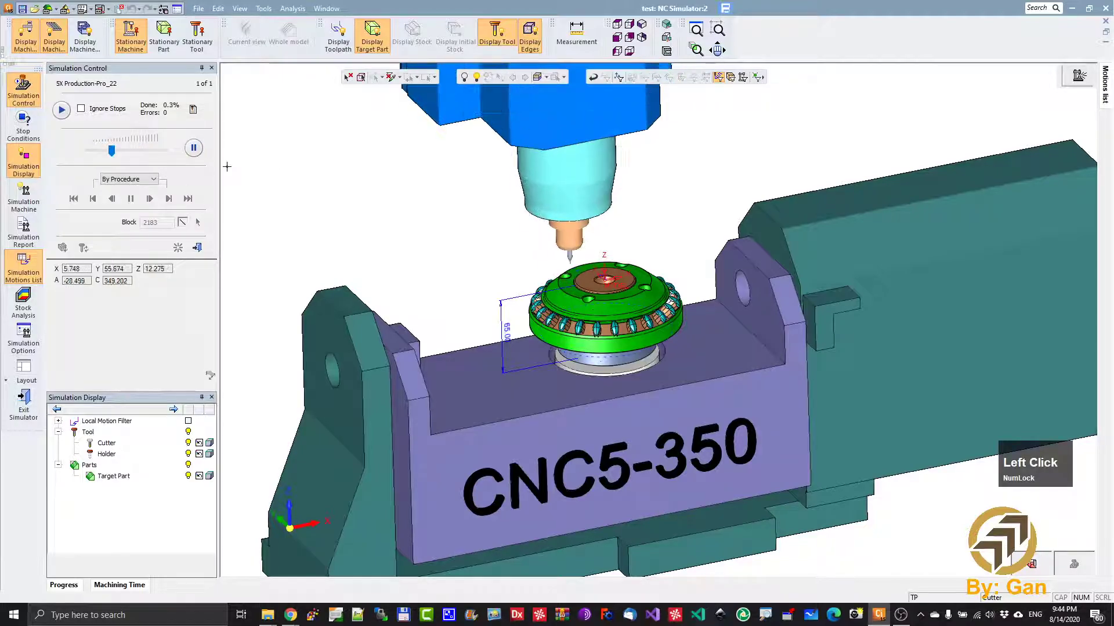
click(188, 421)
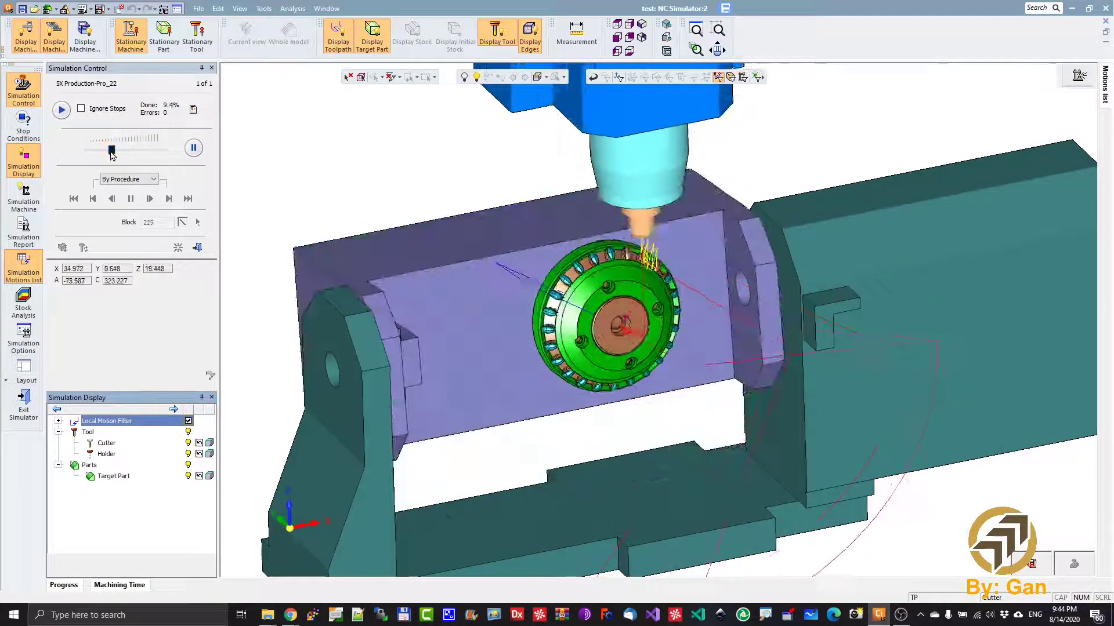
click(151, 151)
drag(153, 152, 161, 151)
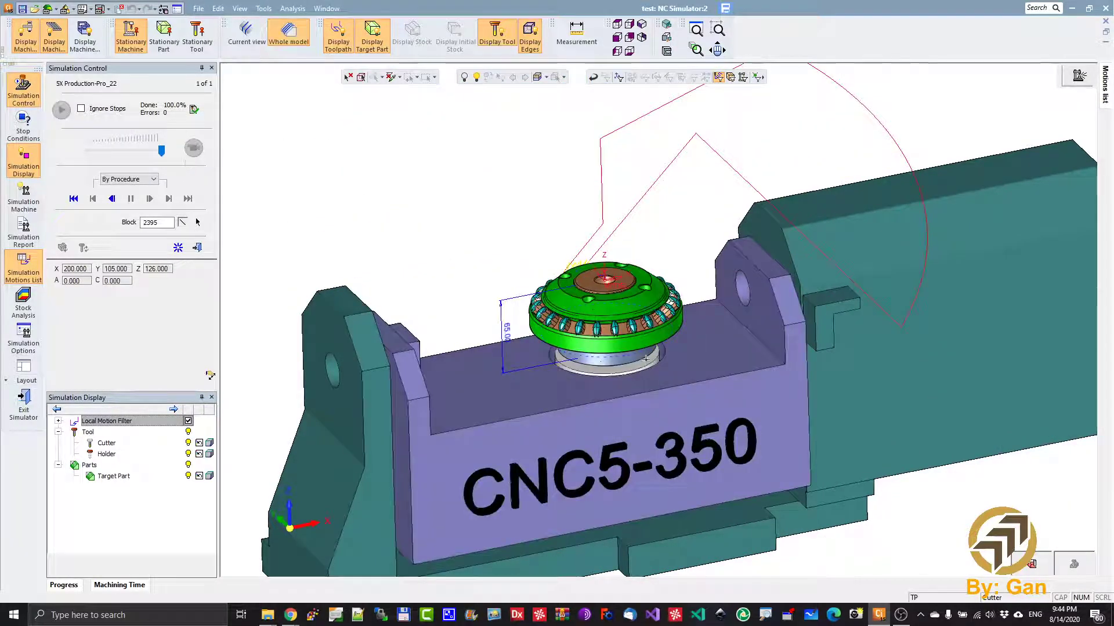
- Examine the simulated pass connections around the insert and the machine's entry and exit moves, and exit the simulator
key(Num_Lock)
ctrl+drag(634, 289, 653, 397)
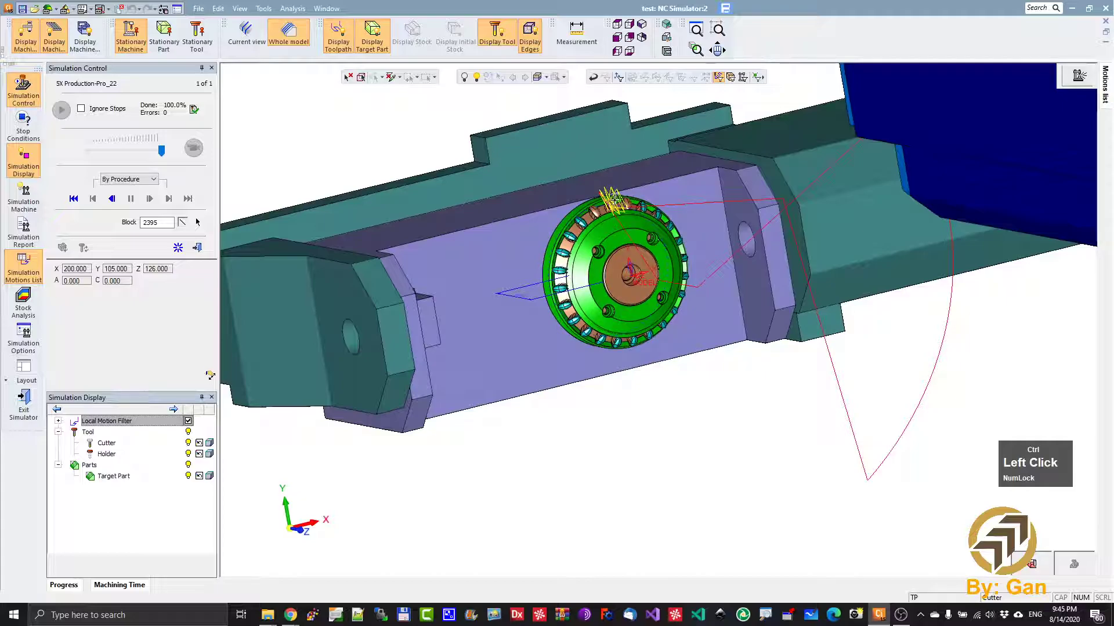
ctrl+drag(625, 232, 617, 197)
ctrl+right_drag(616, 197, 580, 207)
ctrl+middle_drag(580, 207, 628, 475)
ctrl+right_drag(628, 474, 540, 281)
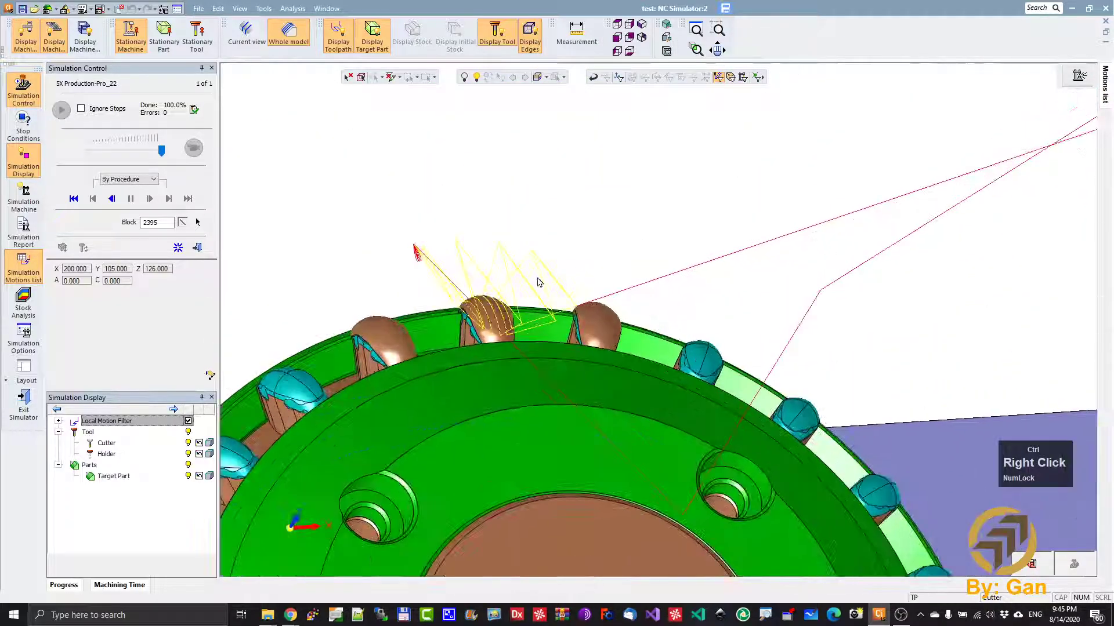
ctrl+drag(488, 329, 515, 319)
ctrl+right_drag(514, 319, 580, 427)
ctrl+drag(580, 426, 659, 304)
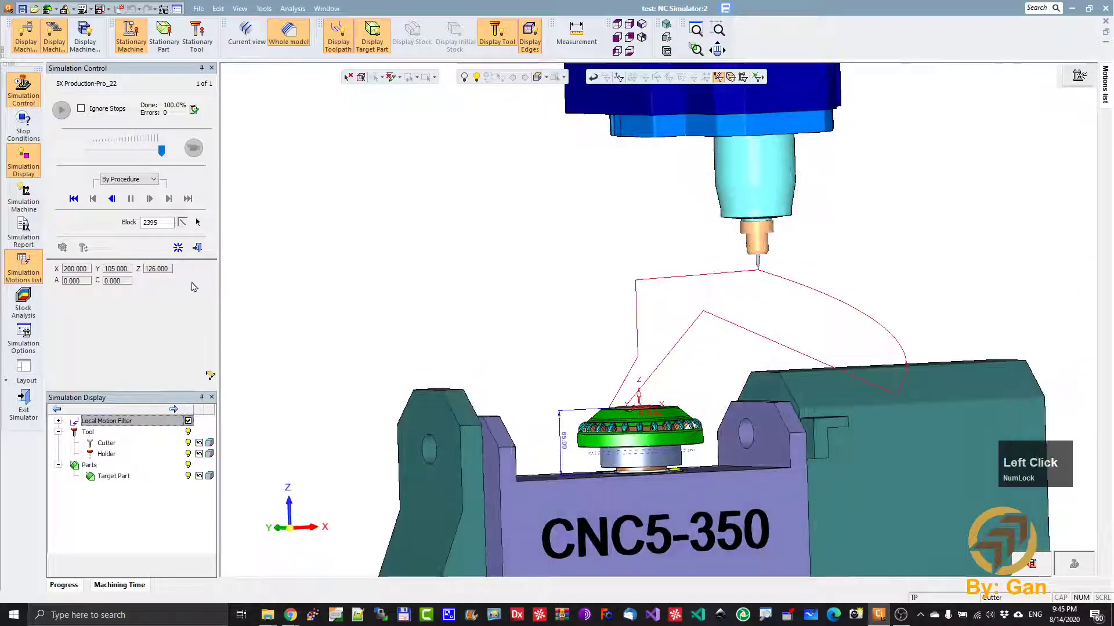
click(197, 249)
click(485, 335)
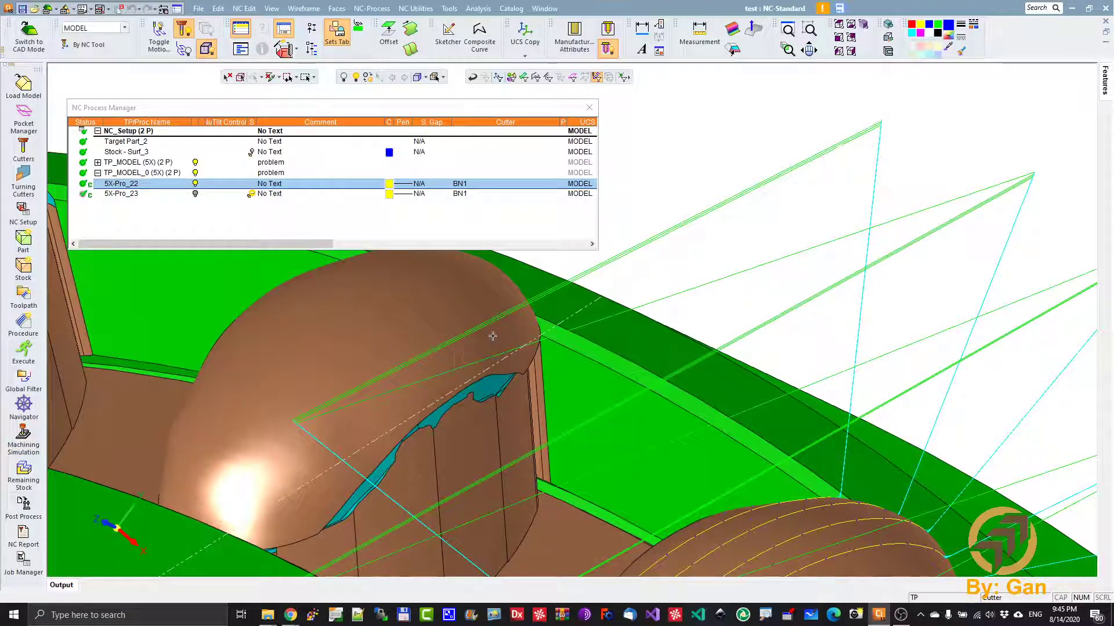
- Examine the approach, retract and connection moves around the machined insert from several angles
ctrl+right_drag(724, 261, 696, 371)
mouse_move(622, 418)
ctrl+mouse_down()
mouse_move(619, 399)
mouse_move(618, 415)
ctrl+mouse_up()
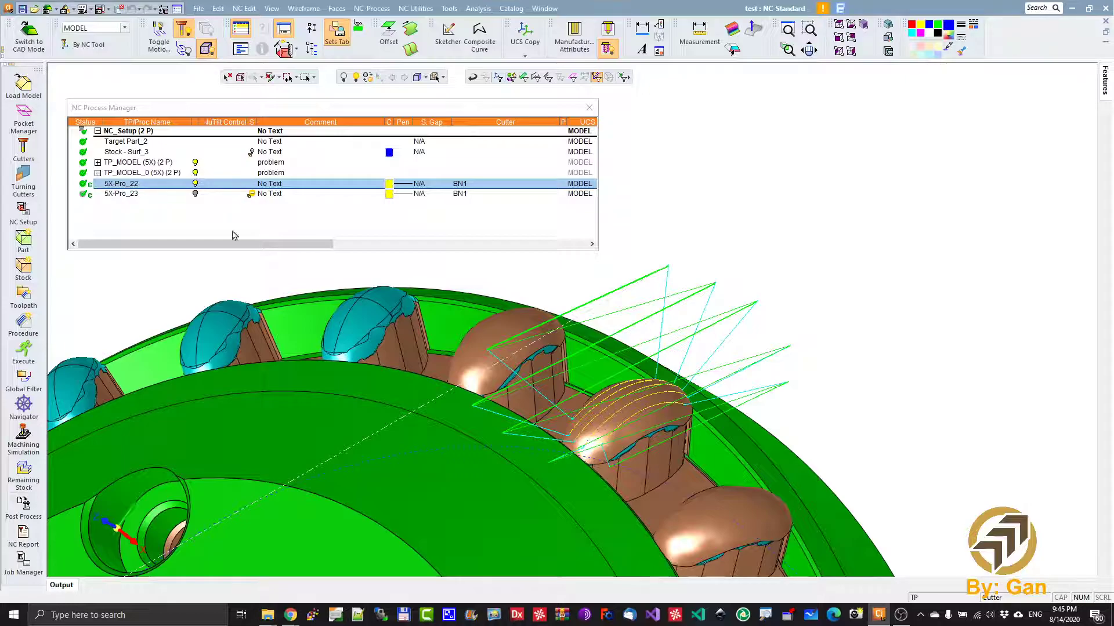
ctrl+right_drag(691, 475, 733, 378)
mouse_move(688, 464)
ctrl+mouse_down()
mouse_move(687, 418)
mouse_move(676, 475)
mouse_move(699, 438)
mouse_move(641, 452)
mouse_move(698, 438)
mouse_move(690, 450)
mouse_move(699, 440)
mouse_move(710, 460)
ctrl+mouse_up()
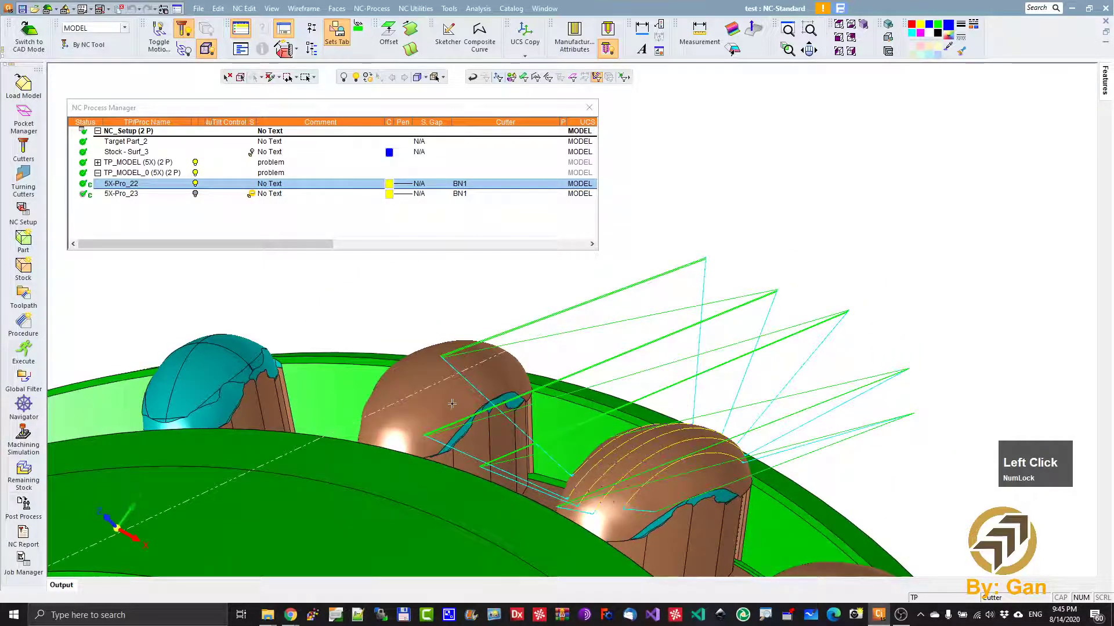
ctrl+drag(589, 493, 629, 534)
ctrl+right_drag(629, 534, 625, 346)
ctrl+middle_drag(671, 529, 641, 329)
mouse_move(576, 430)
ctrl+mouse_down()
mouse_move(572, 445)
mouse_move(574, 427)
ctrl+mouse_up()
ctrl+right_drag(574, 428, 689, 400)
ctrl+drag(677, 404, 646, 342)
ctrl+middle_drag(646, 341, 645, 415)
ctrl+right_drag(692, 382, 671, 428)
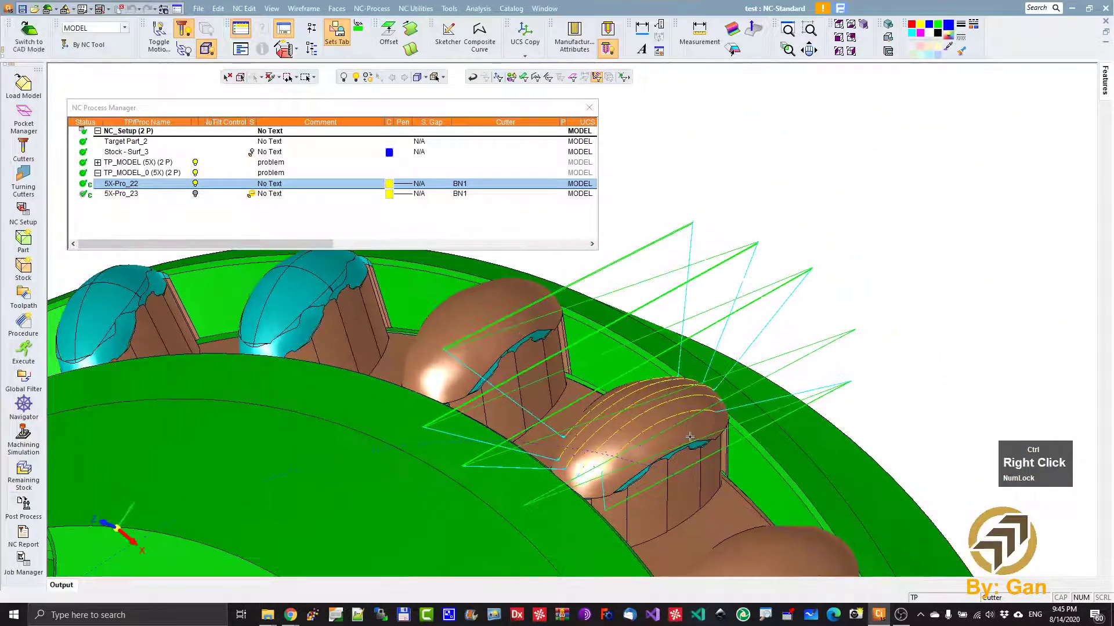
ctrl+drag(667, 430, 663, 425)
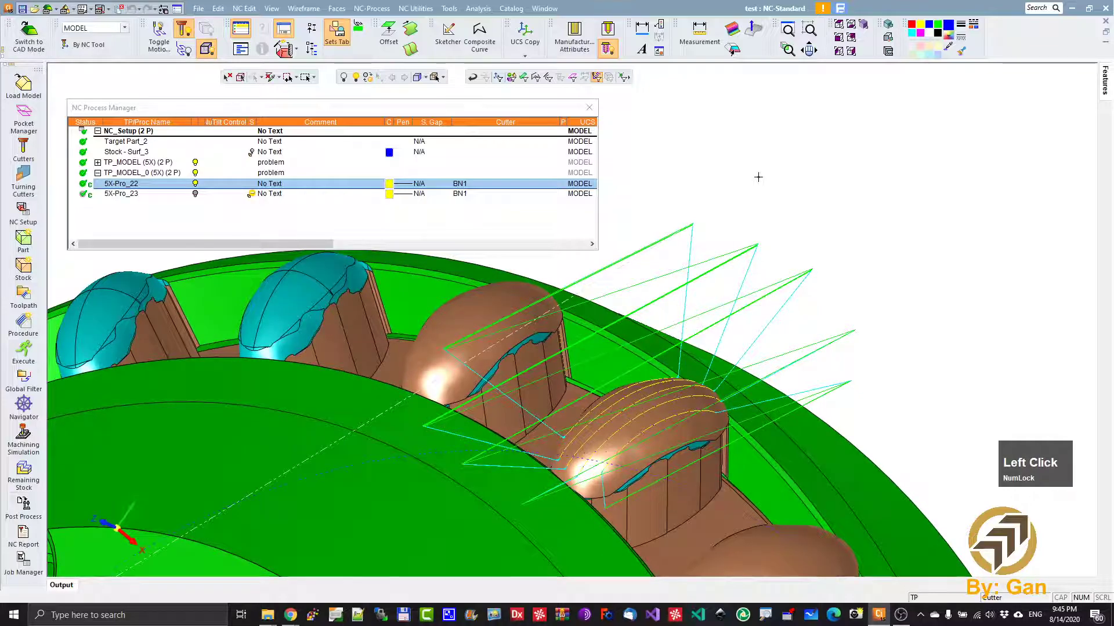
- In 5X-Pro_22's tool trajectory link settings, set First entry to Approach from clearance area and Last exit to Retract to clearance area
double_click(119, 183)
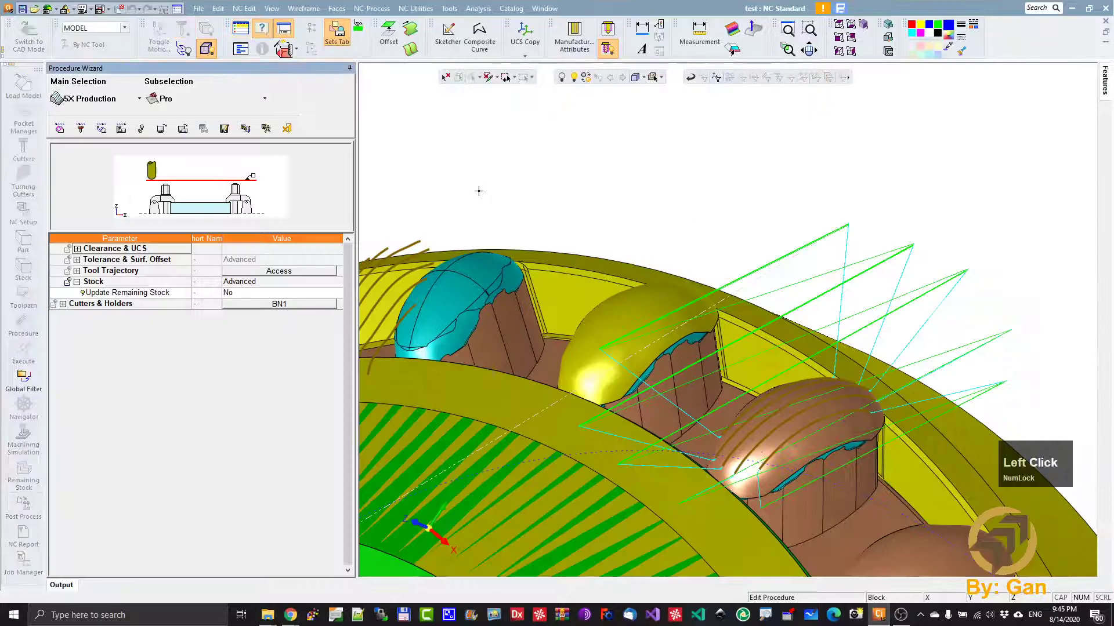
click(262, 273)
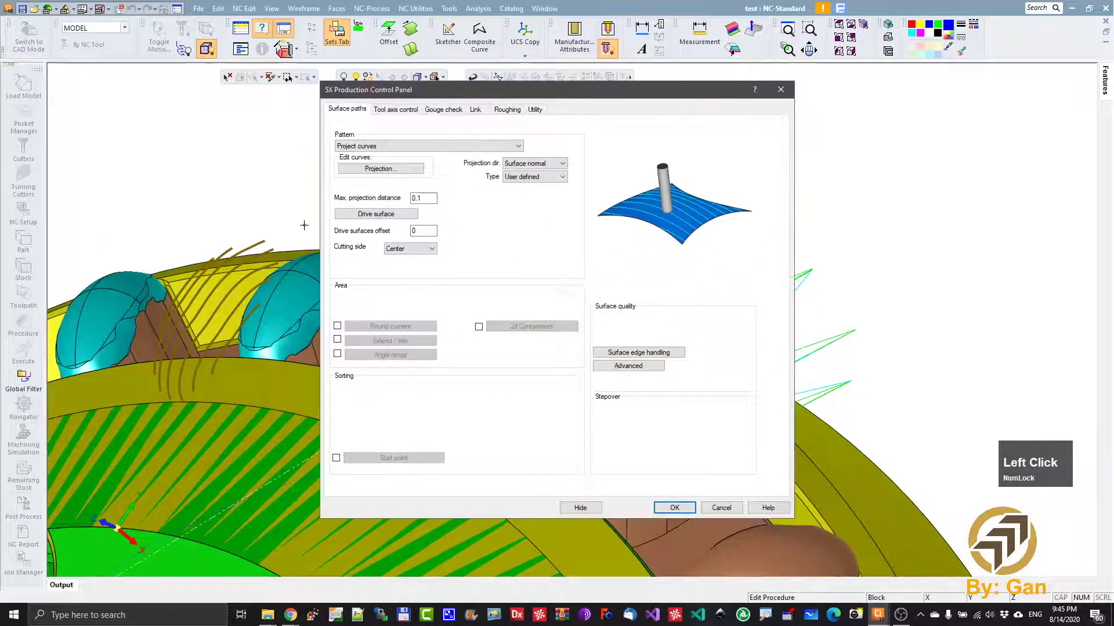
drag(497, 96, 291, 116)
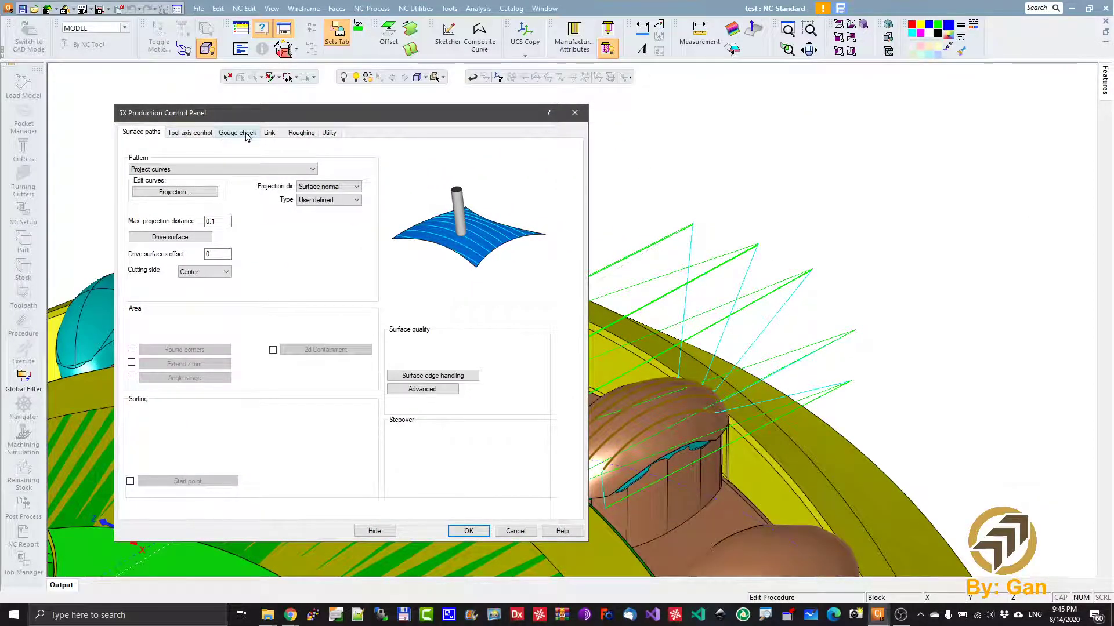
click(269, 134)
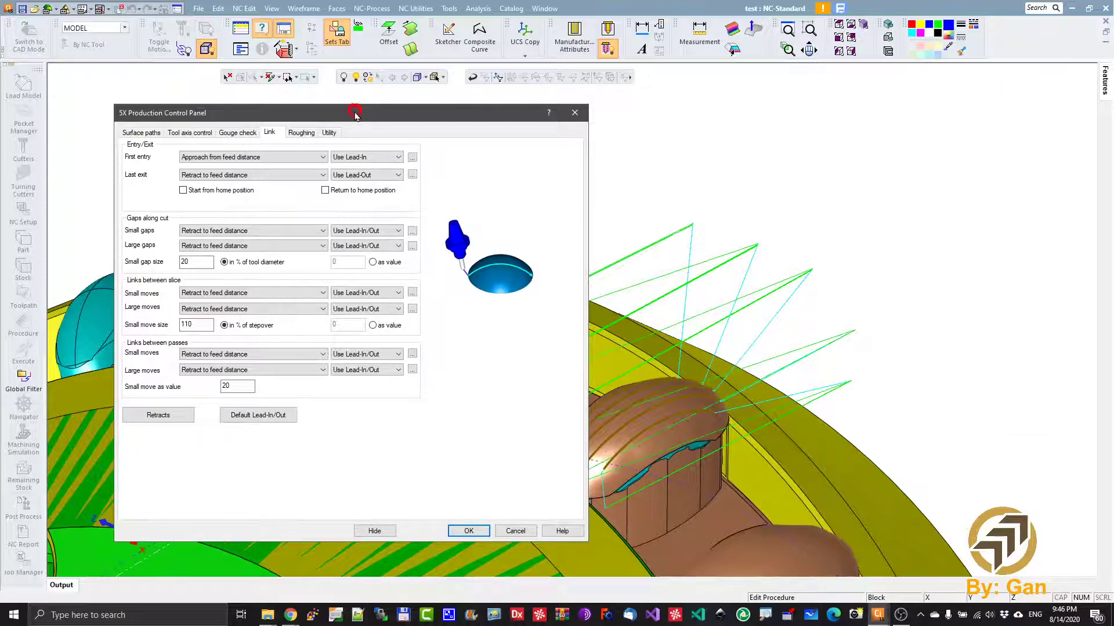
drag(355, 113, 358, 118)
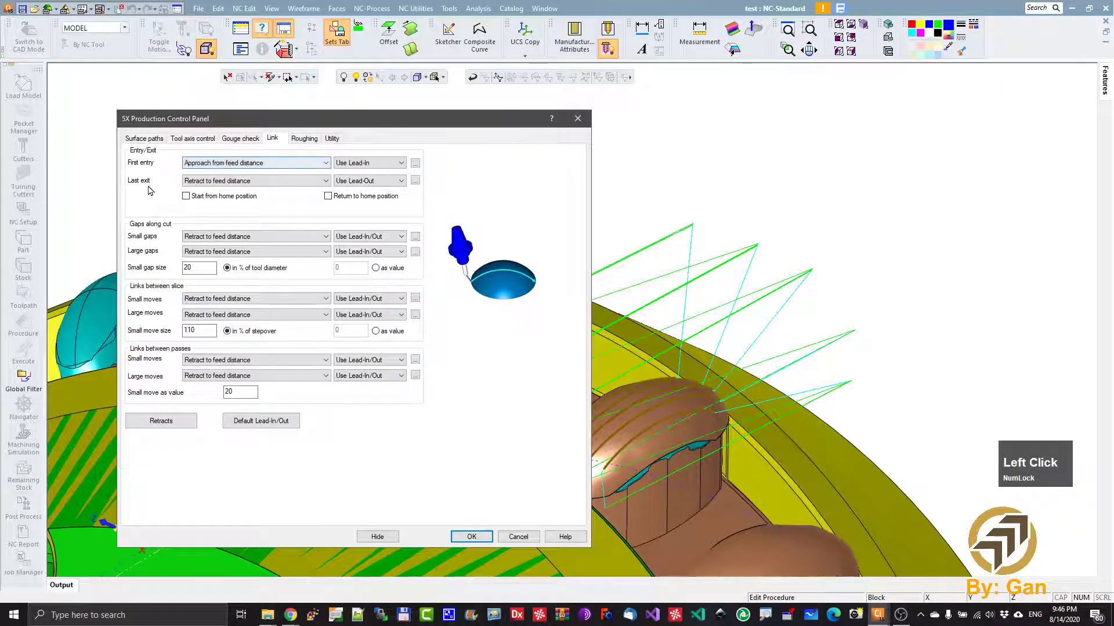
click(249, 165)
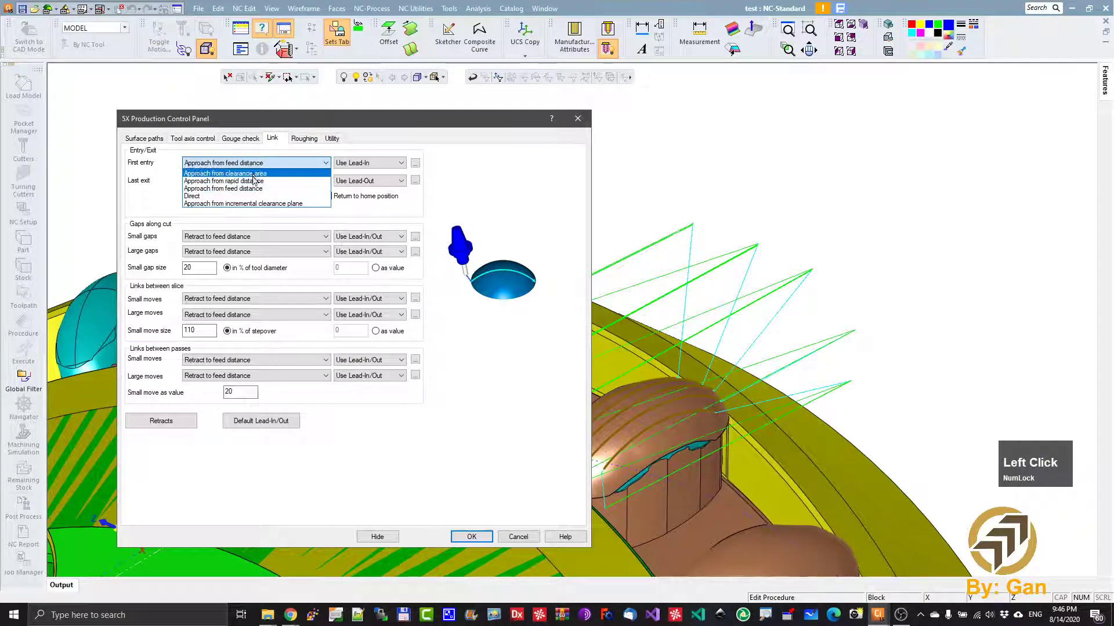
click(249, 173)
click(259, 182)
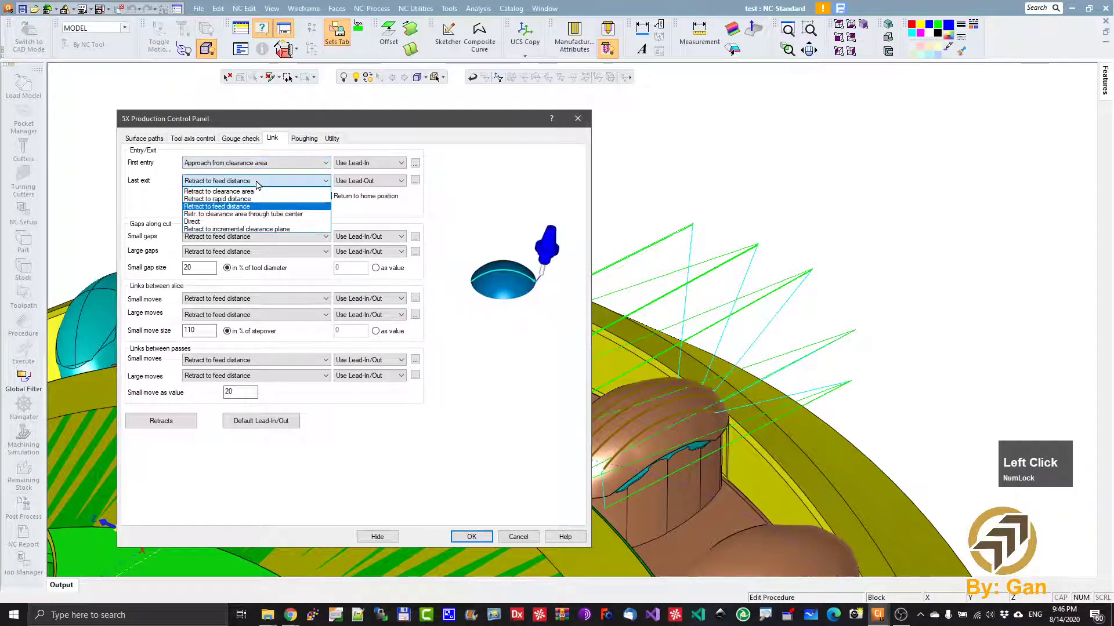
click(255, 192)
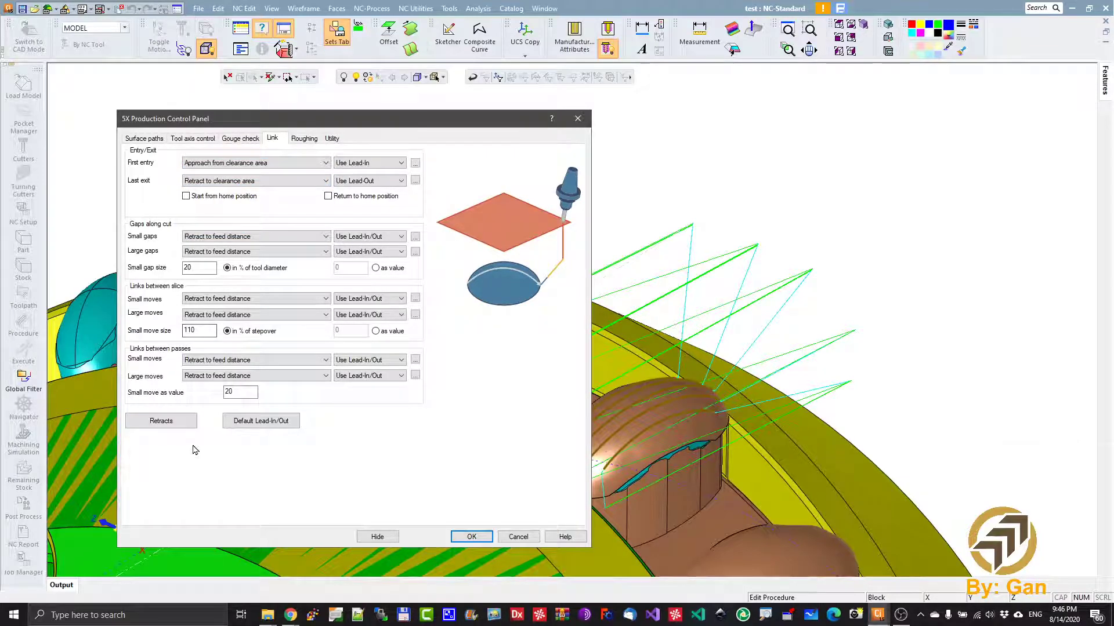
- In 5X-Pro_22's retract settings, use a Z-axis plane clearance area with height 10 and set the incremental height to 10
click(172, 427)
click(244, 211)
click(226, 232)
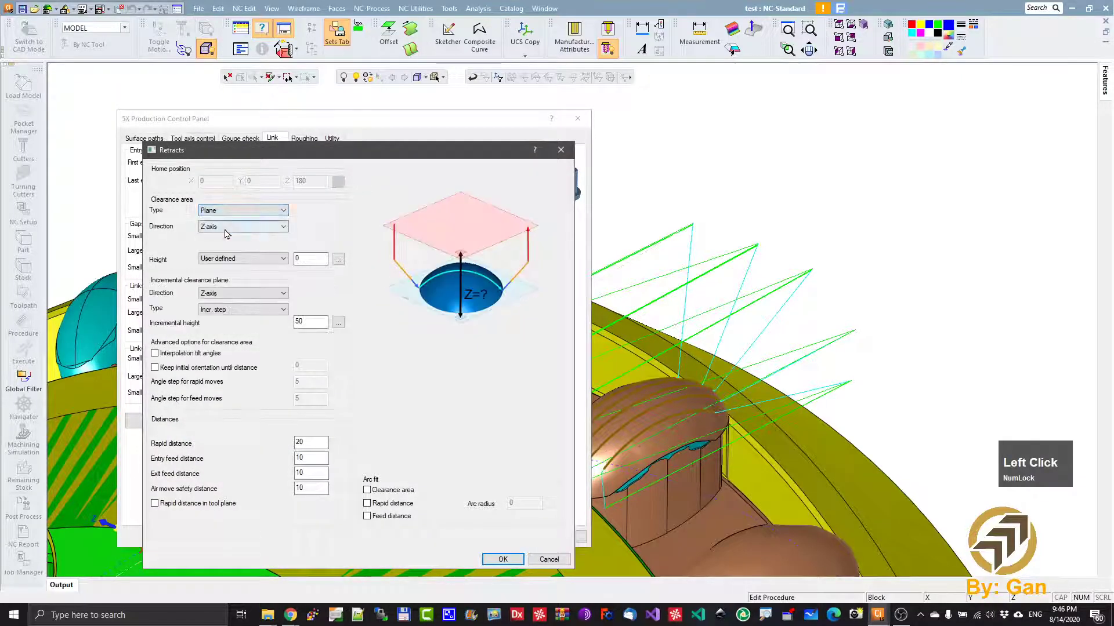
click(317, 262)
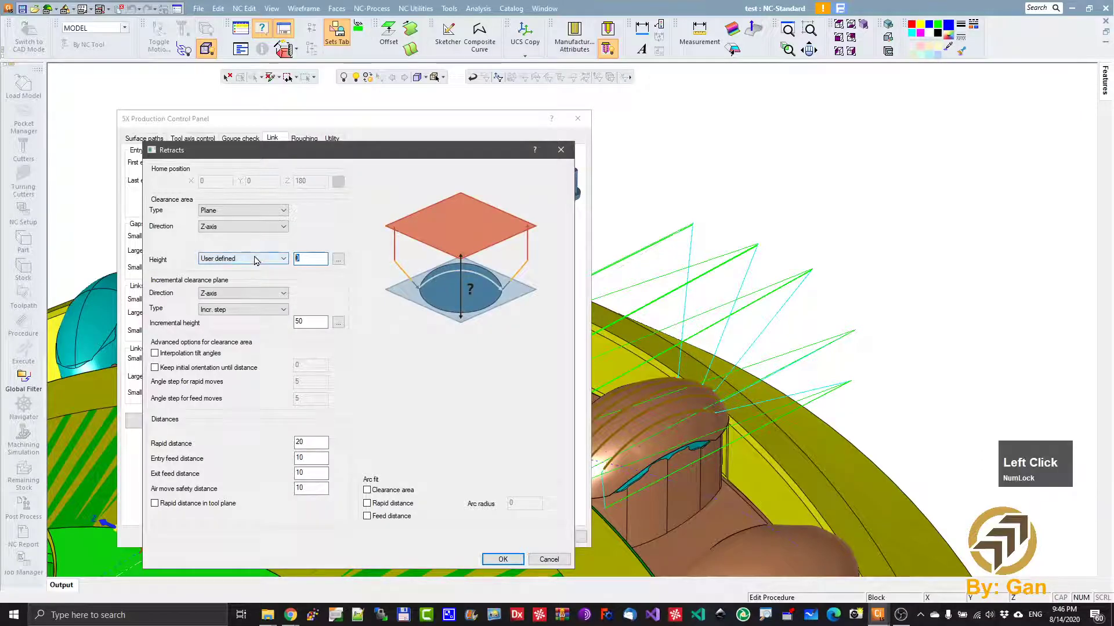
click(303, 322)
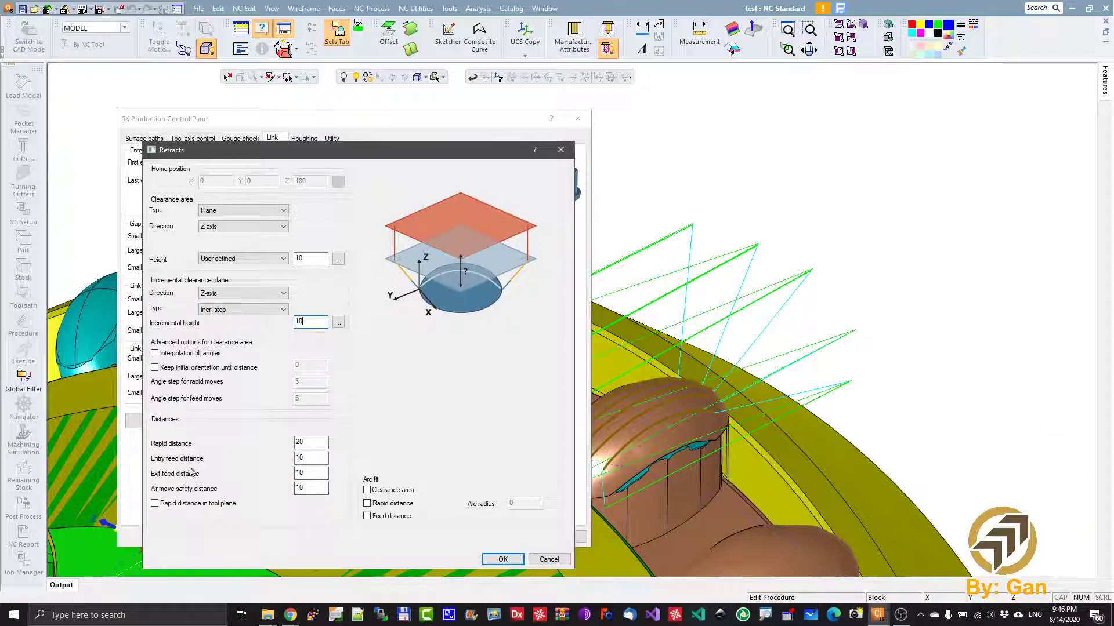
- Set the entry feed distance and exit feed distance to 2 and accept the retract settings
click(312, 459)
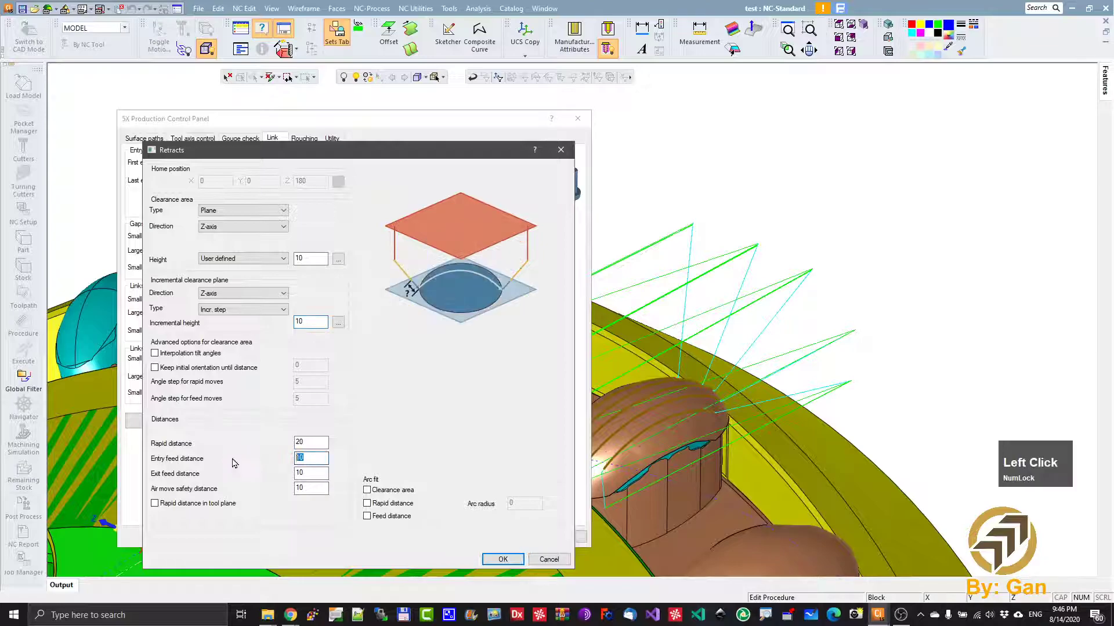
text(2)
click(305, 471)
text(2)
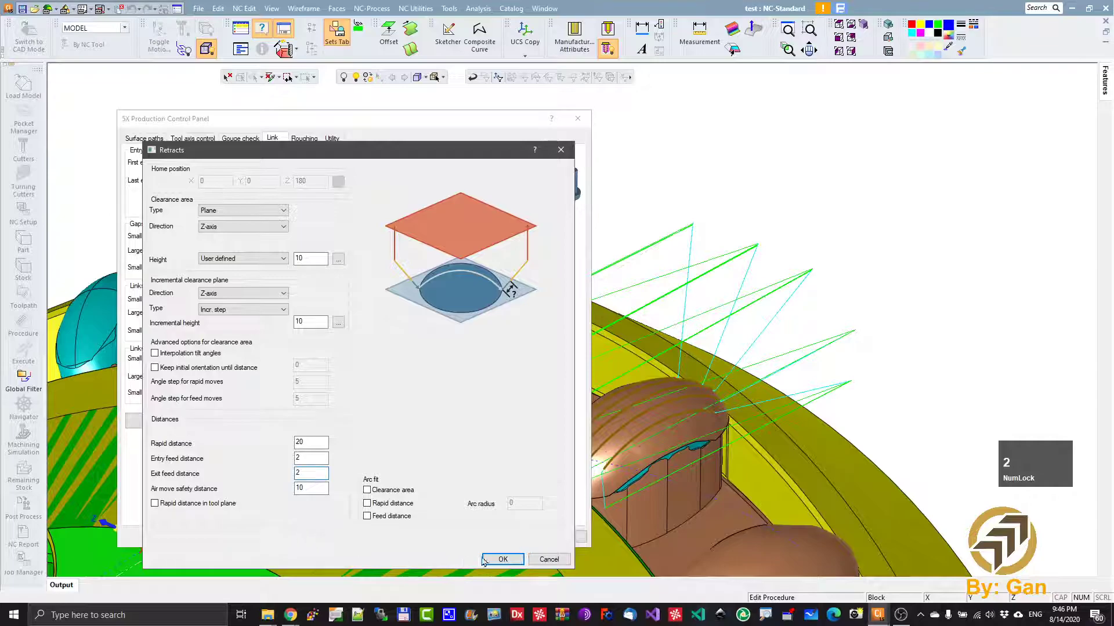
click(501, 558)
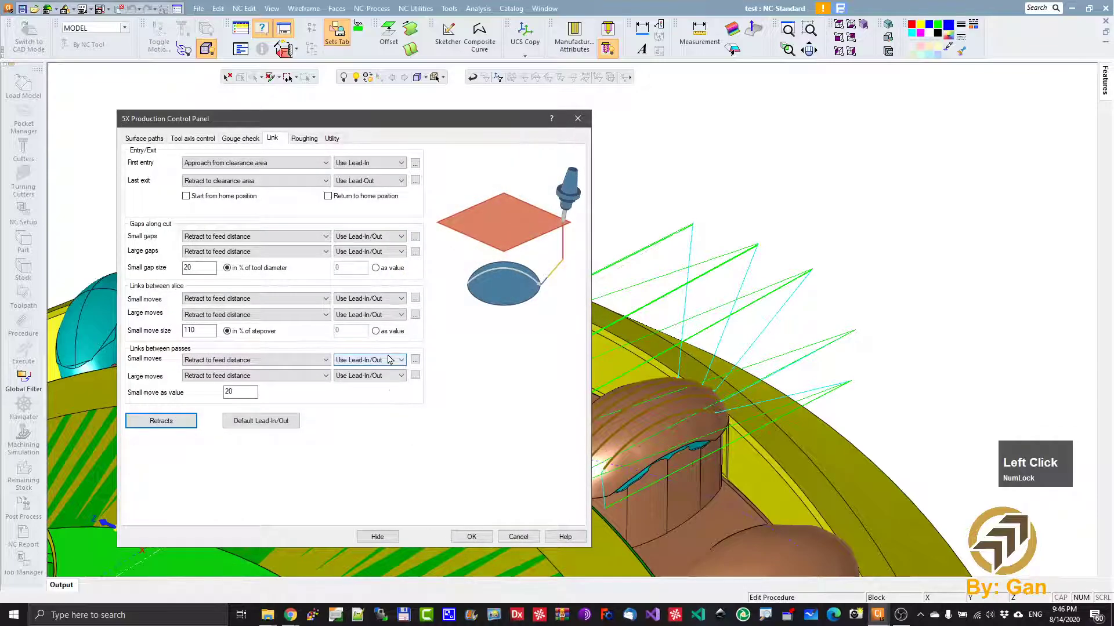
- Enable the roughing sorting options with Connect slices by shortest distance, then save and calculate 5X-Pro_22
click(304, 141)
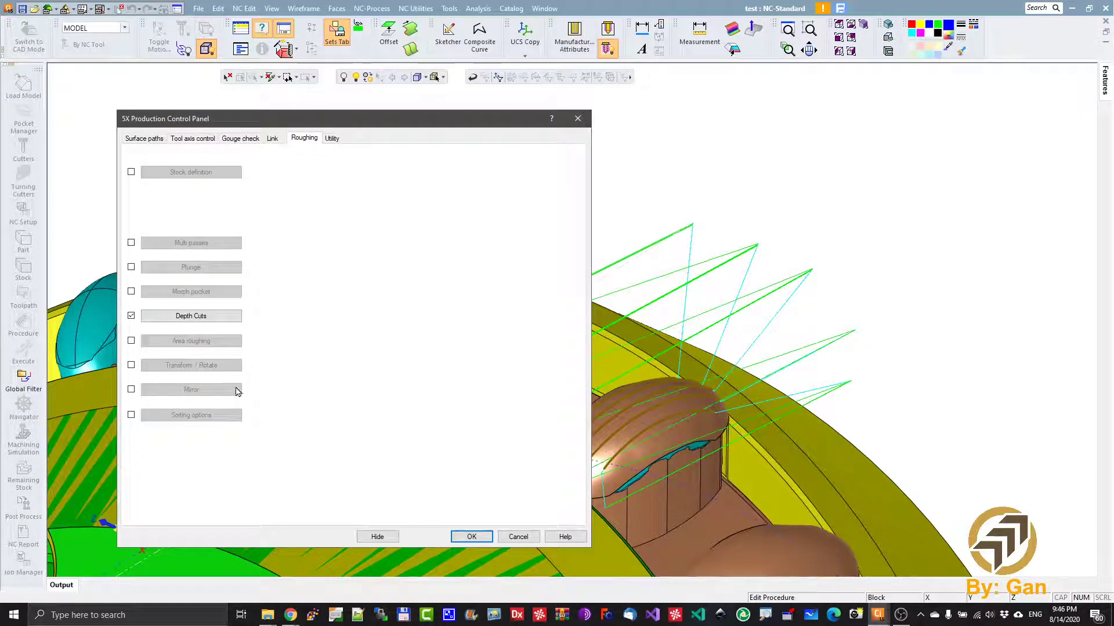
click(131, 415)
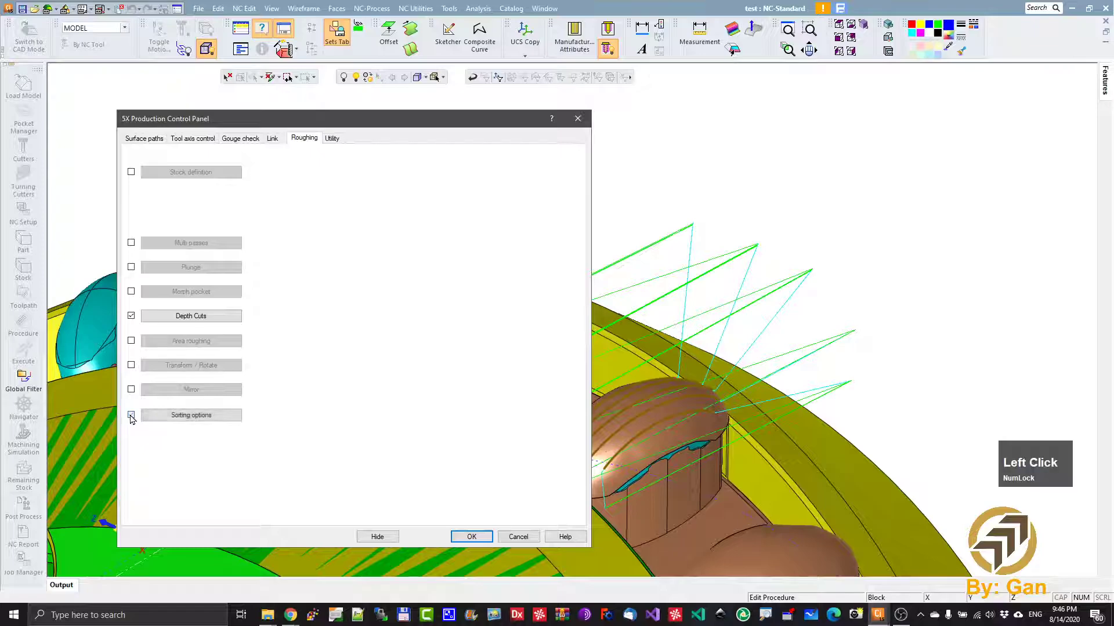
click(218, 315)
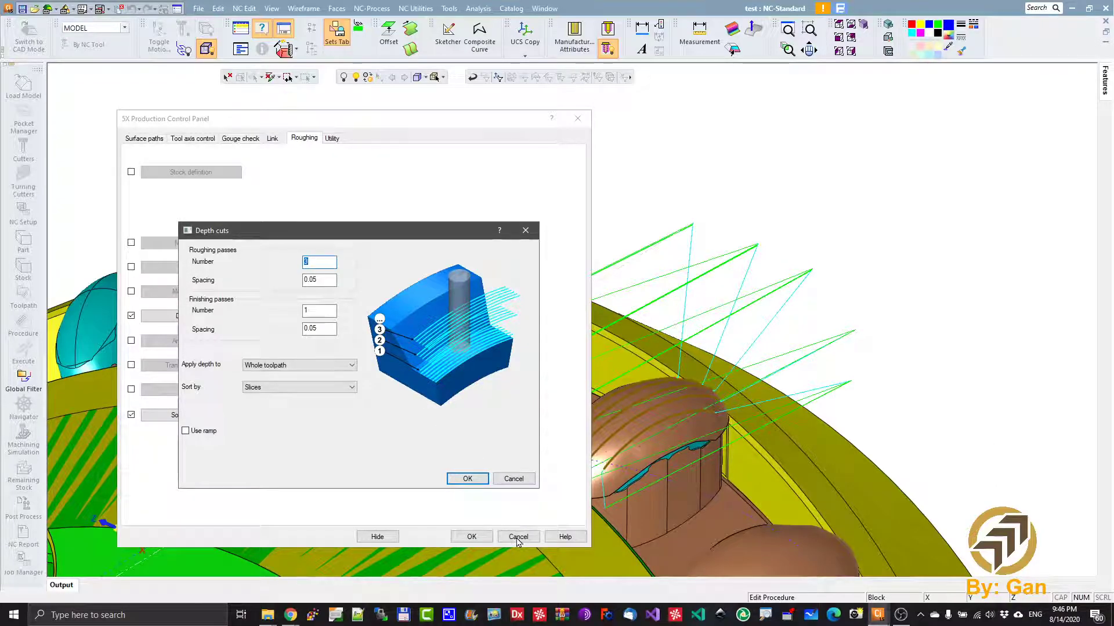
click(514, 479)
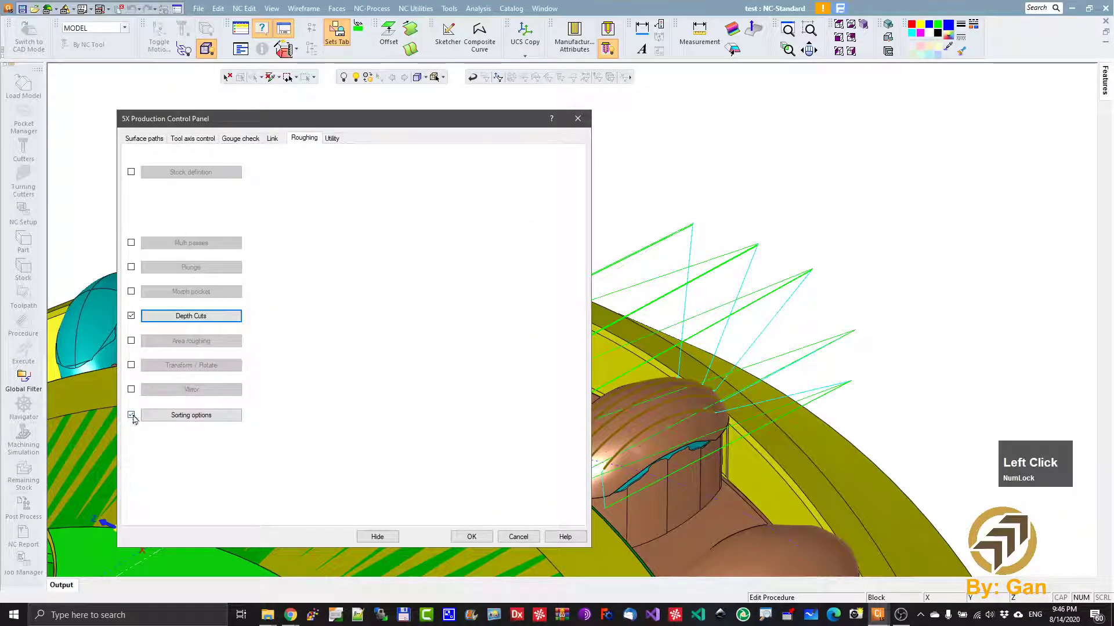
click(198, 421)
click(245, 297)
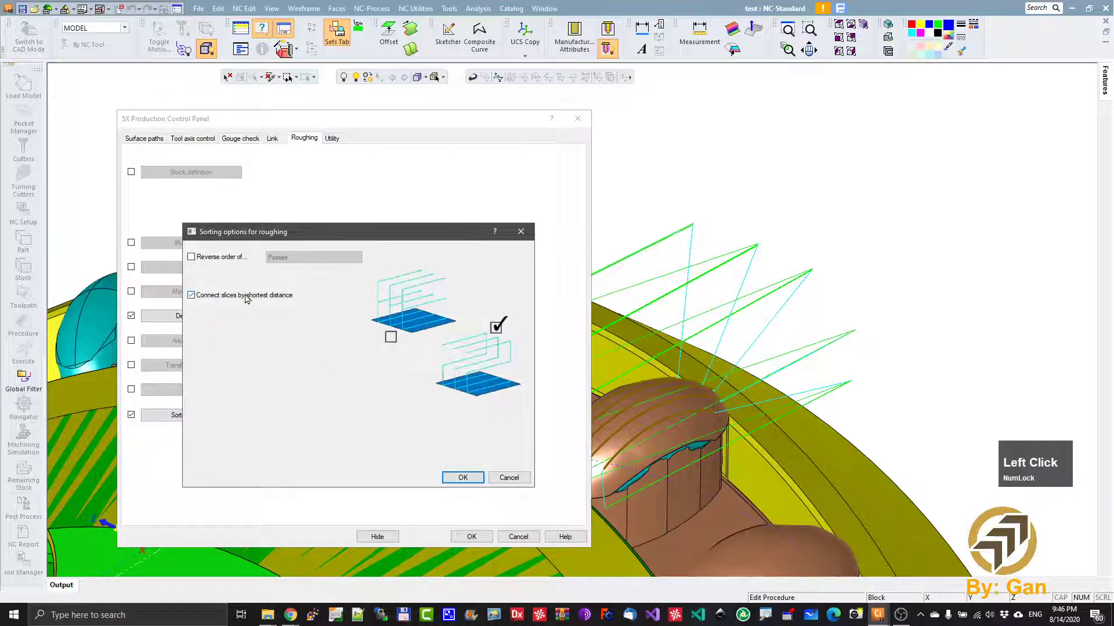
click(463, 477)
click(471, 537)
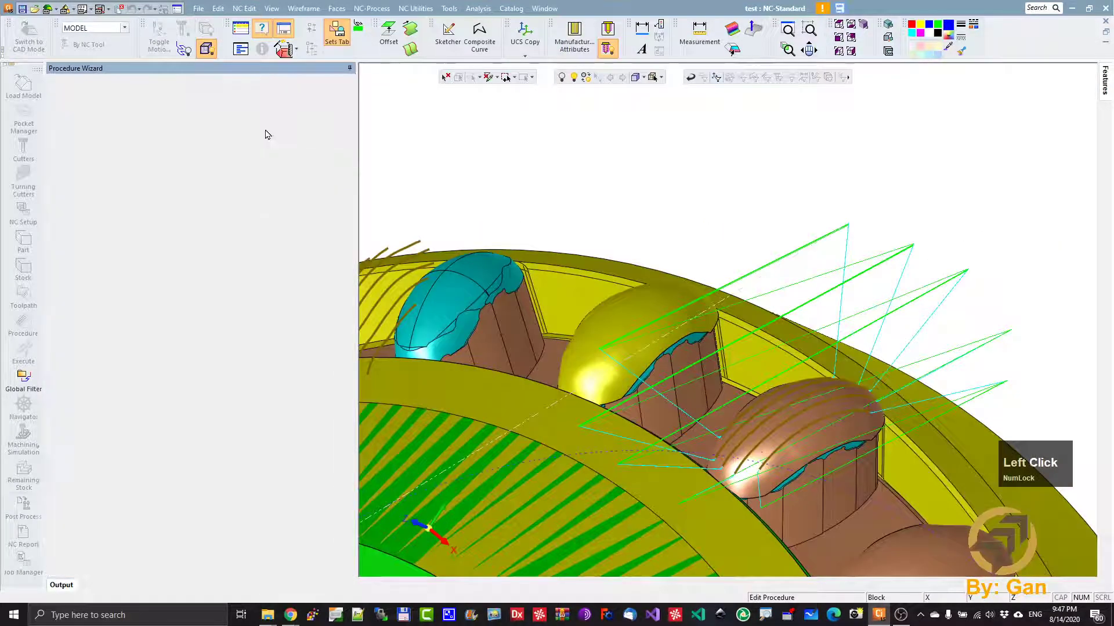
click(266, 129)
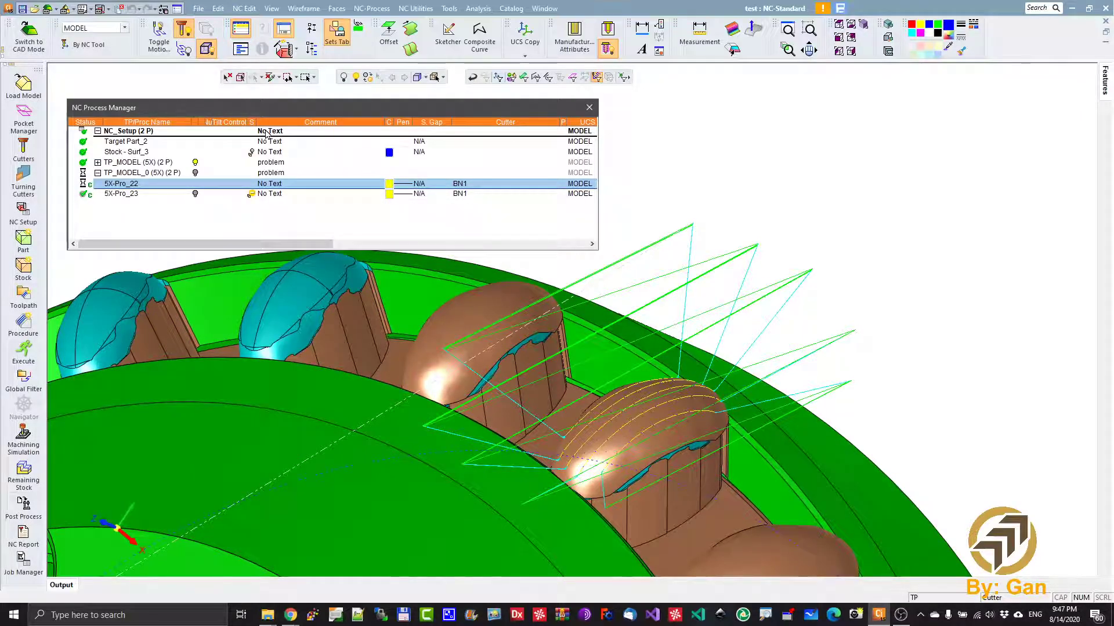
- Hide the original TP_MODEL toolpath and examine the recalculated 5X-Pro_22 links around the insert
click(195, 165)
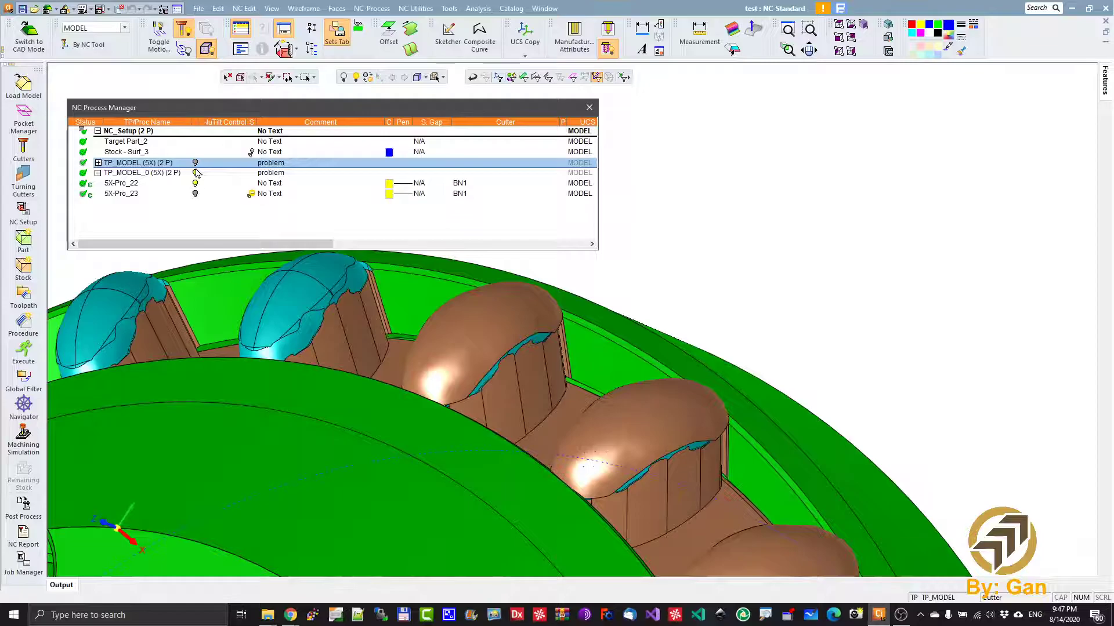
mouse_move(682, 438)
ctrl+mouse_down()
mouse_move(677, 417)
mouse_move(636, 405)
mouse_move(667, 392)
mouse_move(674, 432)
ctrl+mouse_up()
ctrl+middle_drag(649, 420, 687, 378)
ctrl+right_drag(681, 516, 717, 424)
ctrl+middle_drag(708, 428, 704, 420)
- Play the 5X-Pro_22 tool motion in the Navigator at increased speed, and exit the Navigator
click(116, 183)
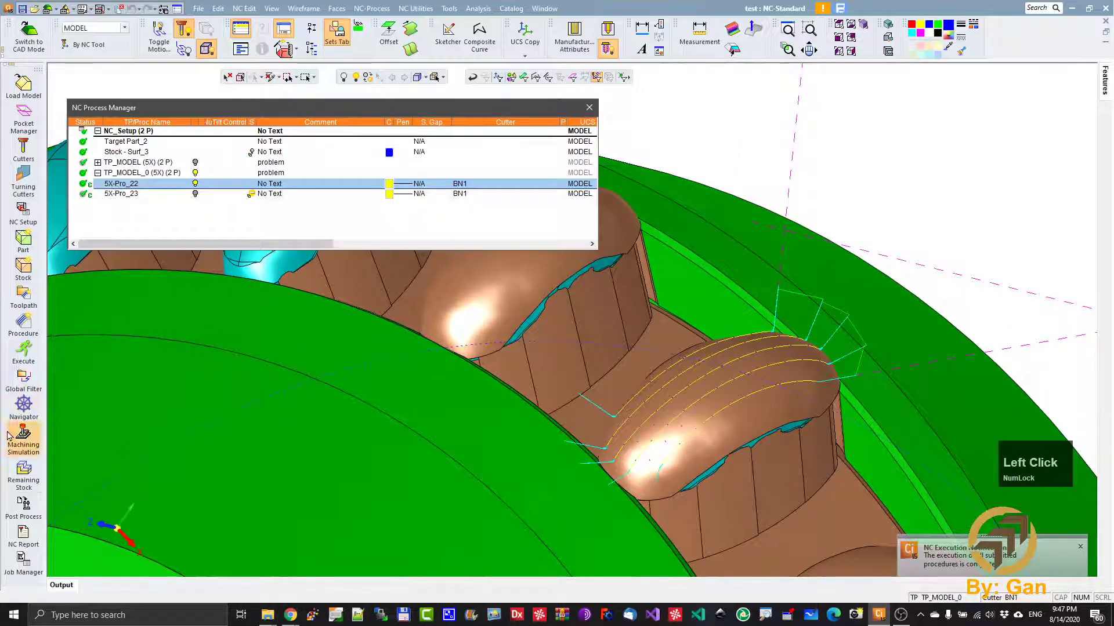
click(24, 406)
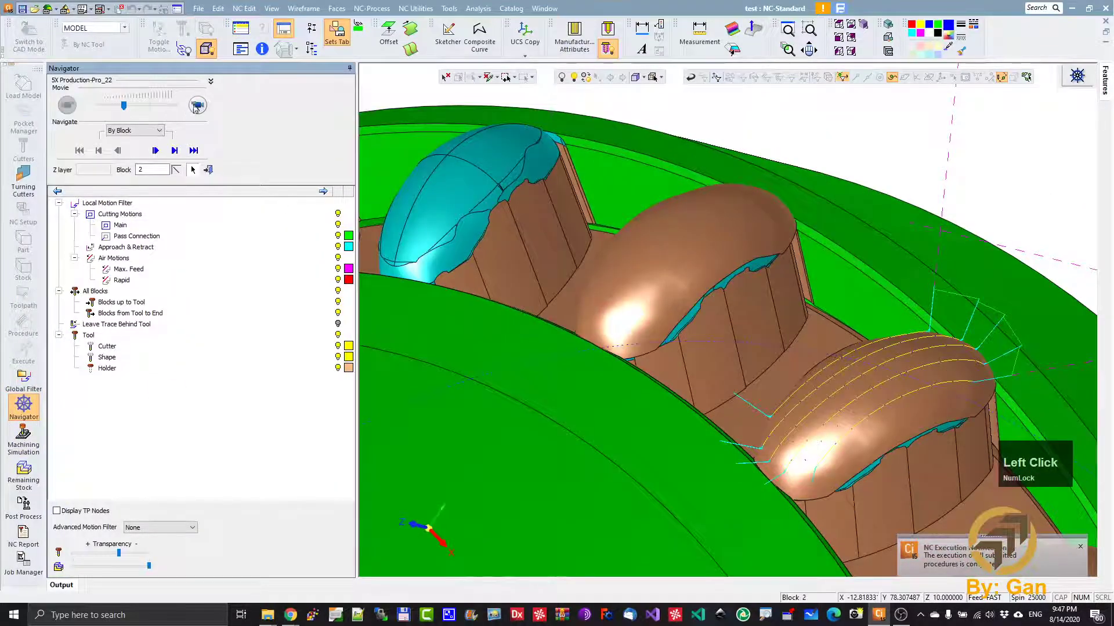
click(193, 107)
drag(125, 109, 158, 106)
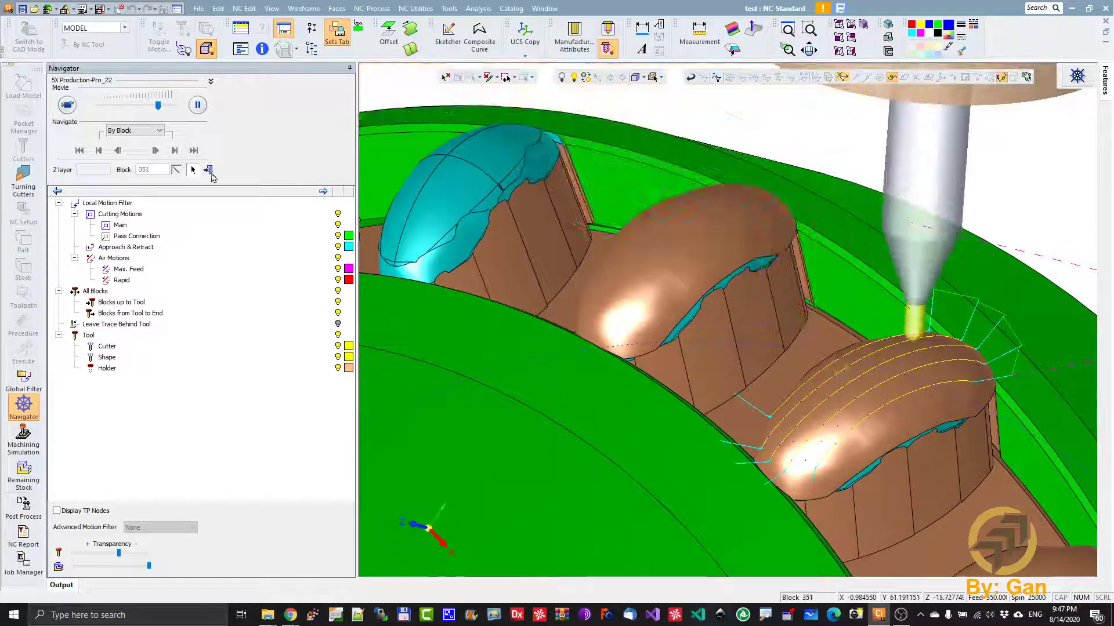
click(209, 169)
click(209, 169)
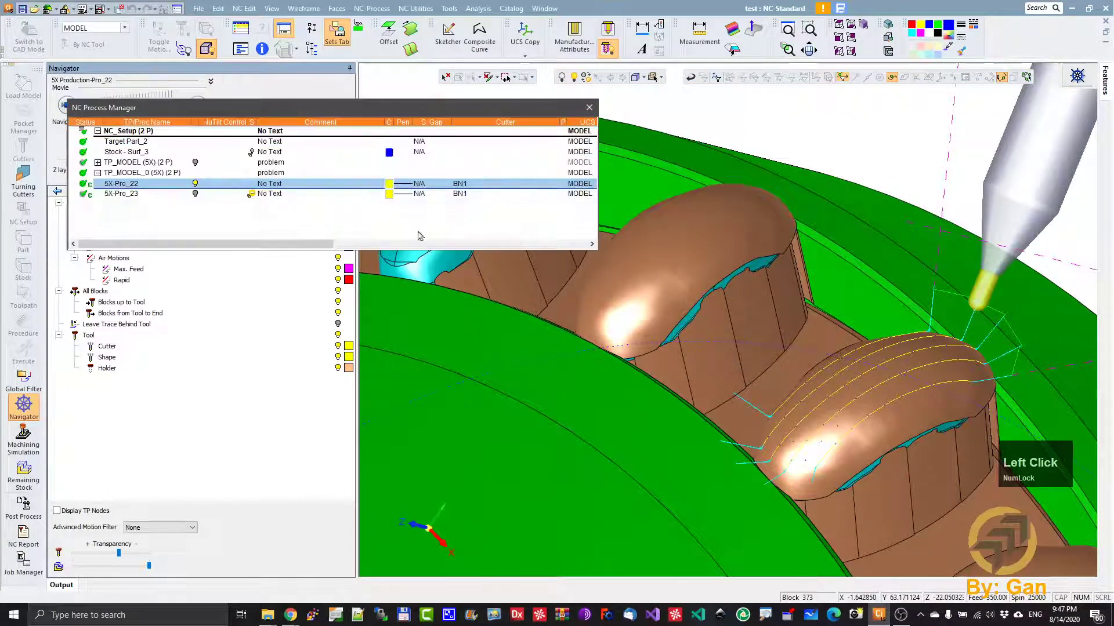
- Hide the 5X-Pro_22 toolpath, display the 5X-Pro_23 toolpath and examine its links around the insert
ctrl+right_drag(784, 220, 766, 466)
ctrl+drag(765, 466, 696, 349)
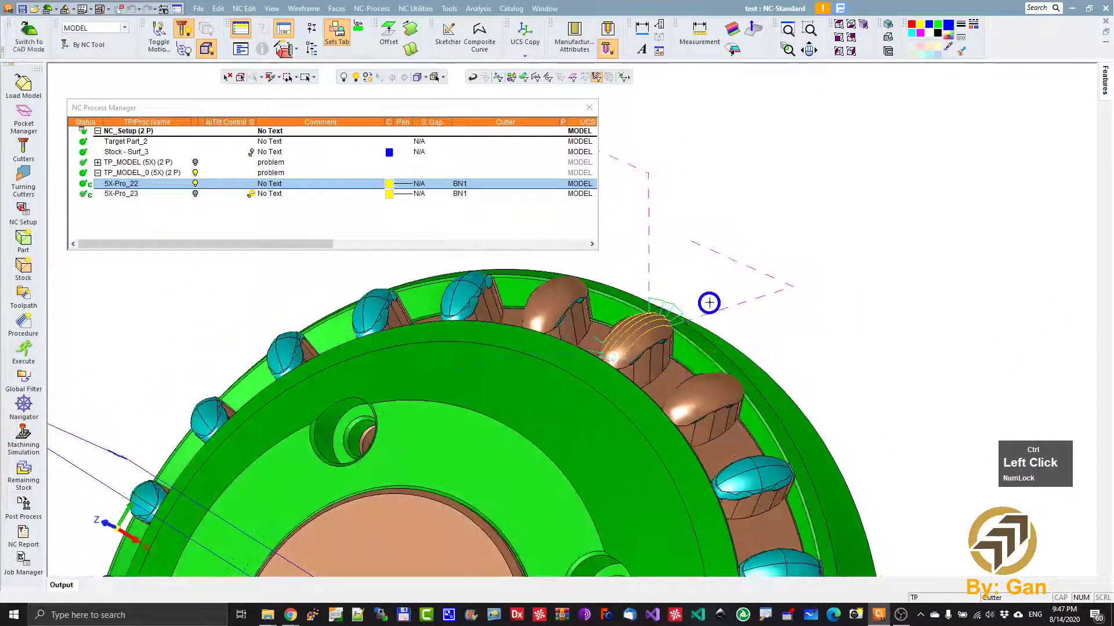
ctrl+right_drag(709, 303, 694, 415)
ctrl+middle_click(695, 416)
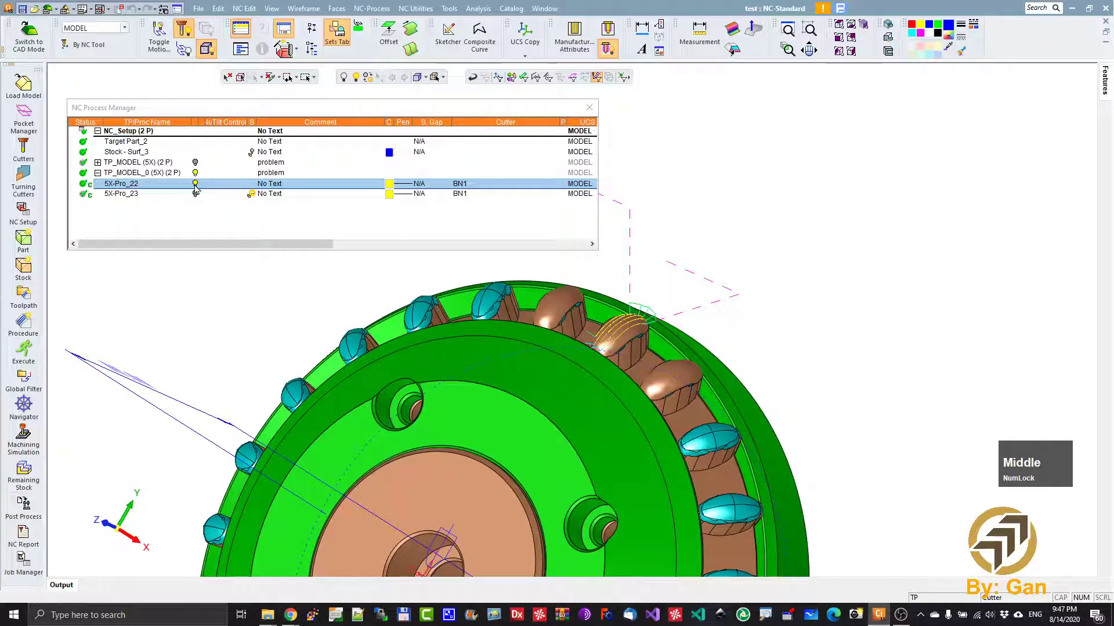
click(195, 185)
click(195, 194)
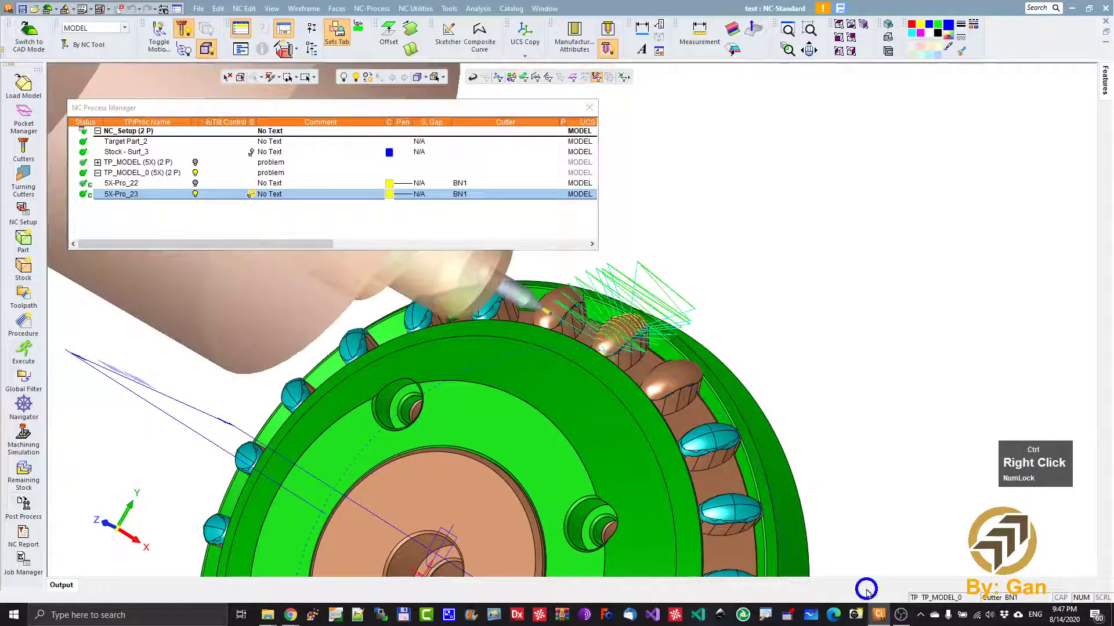
ctrl+right_drag(876, 383, 890, 236)
ctrl+middle_drag(746, 338, 638, 442)
ctrl+drag(638, 442, 621, 406)
ctrl+right_drag(620, 406, 629, 443)
- In 5X-Pro_23's tool trajectory link settings, set First entry to Approach from clearance area and Last exit to Retract to clearance area
double_click(116, 190)
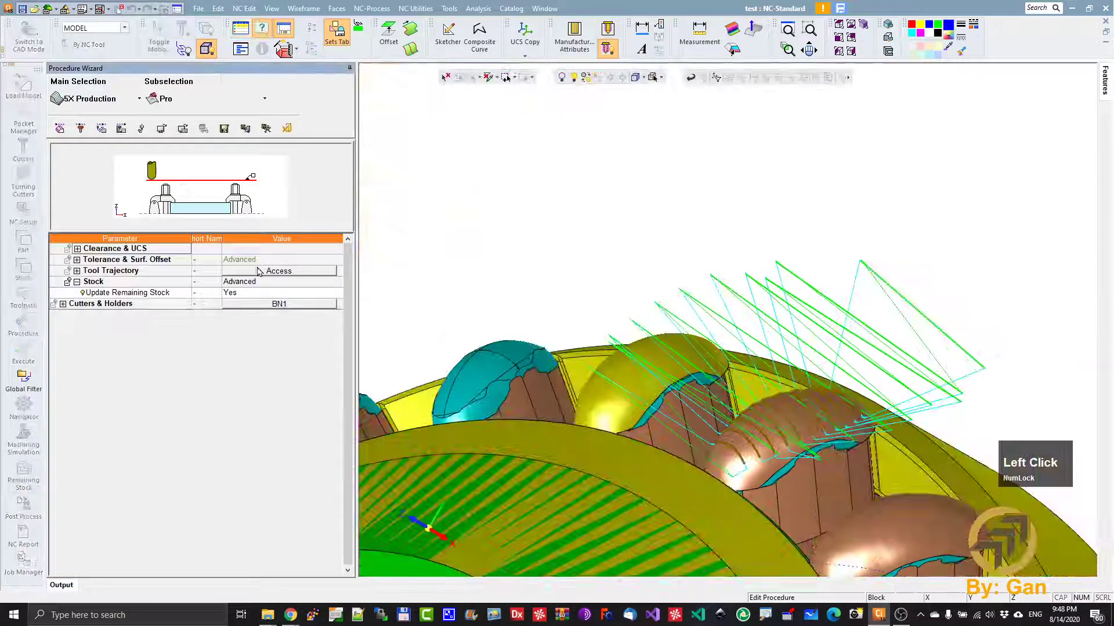
click(291, 275)
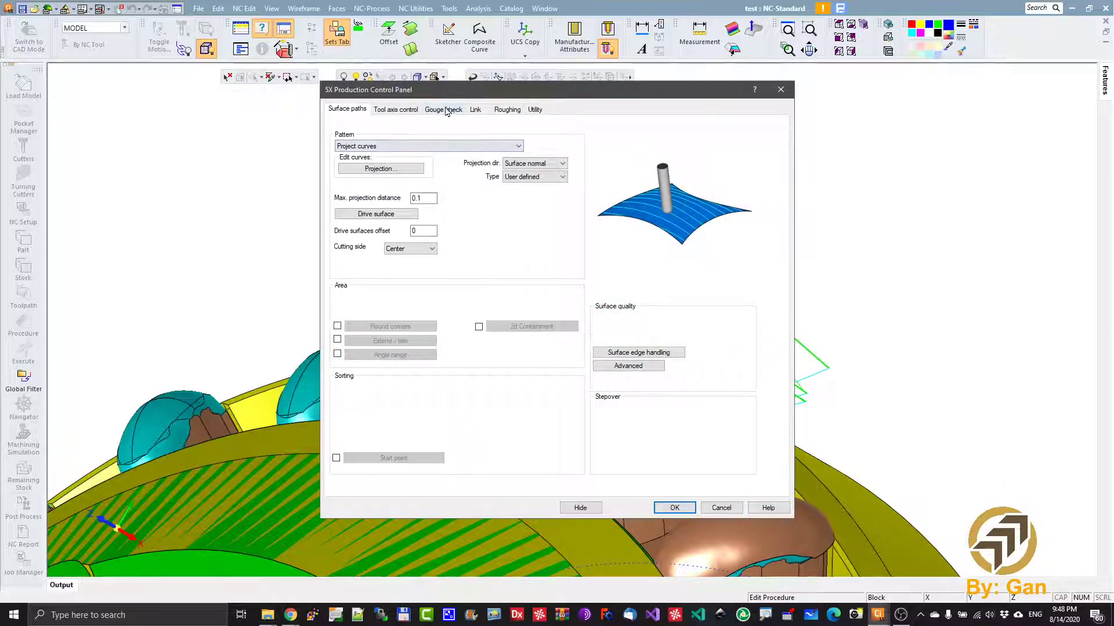
click(483, 112)
click(440, 134)
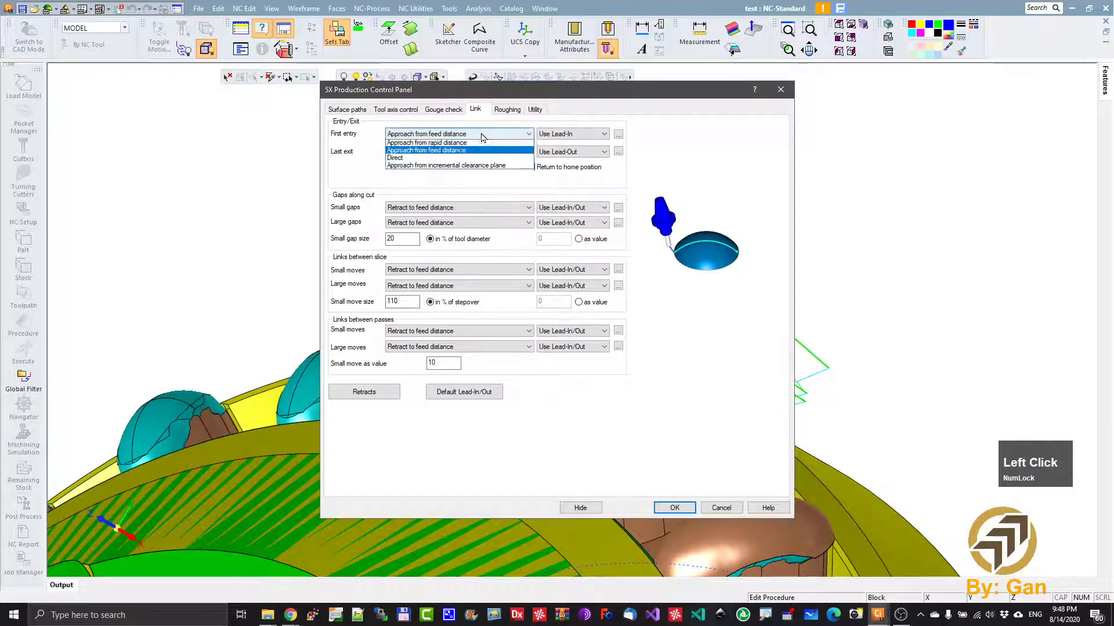
click(444, 144)
click(445, 152)
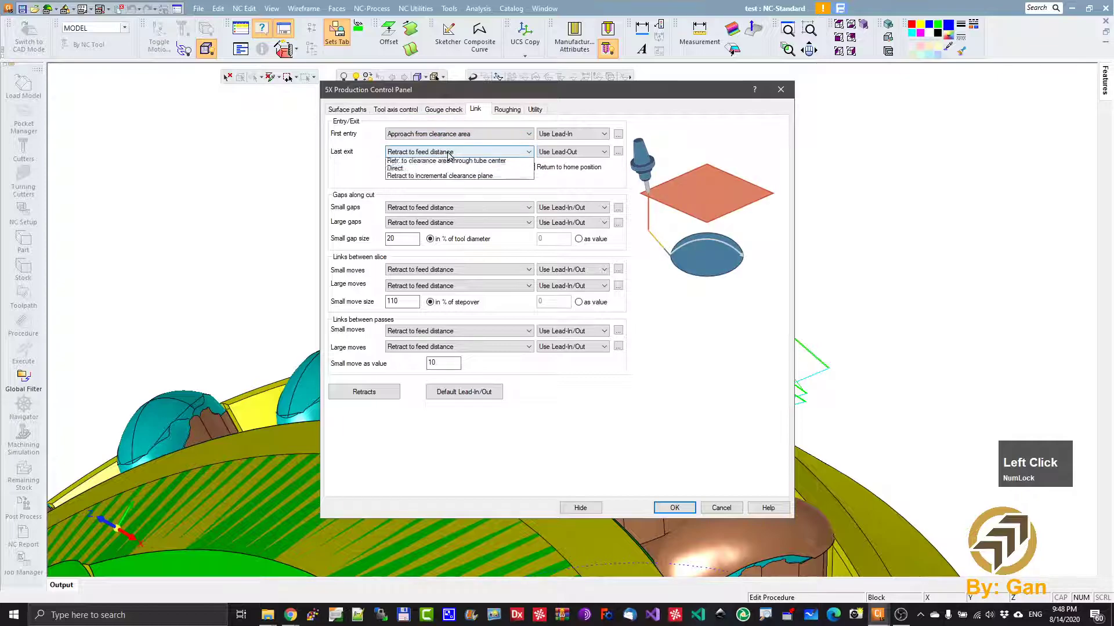
click(446, 164)
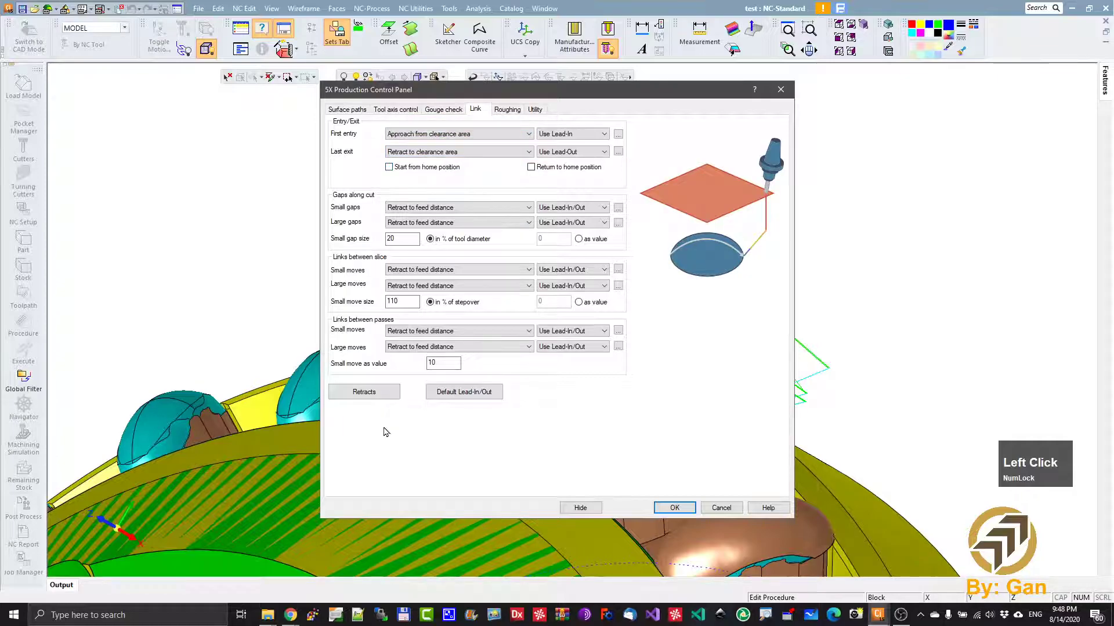
- In 5X-Pro_23's retract settings, set the clearance height and incremental height to 10, and the entry and exit feed distances to 2
click(365, 392)
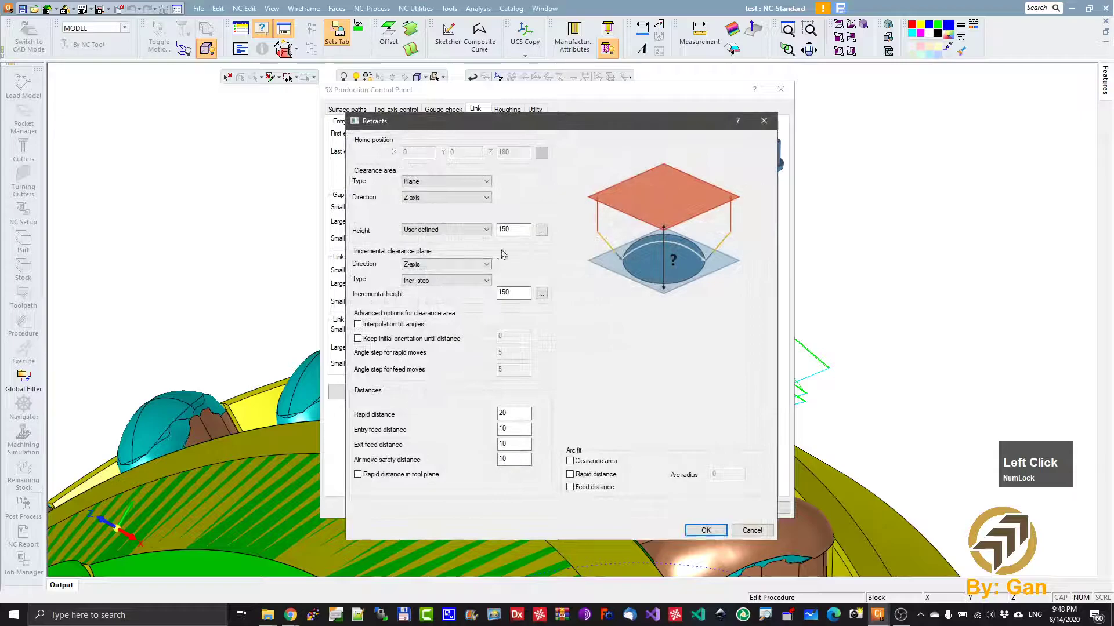
click(506, 230)
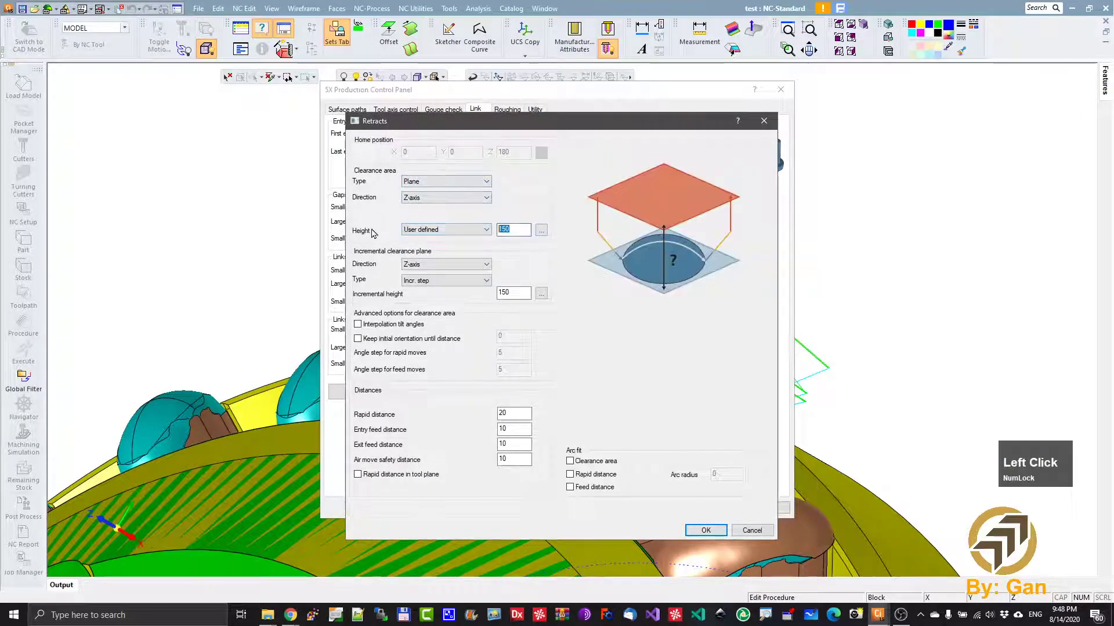
click(513, 293)
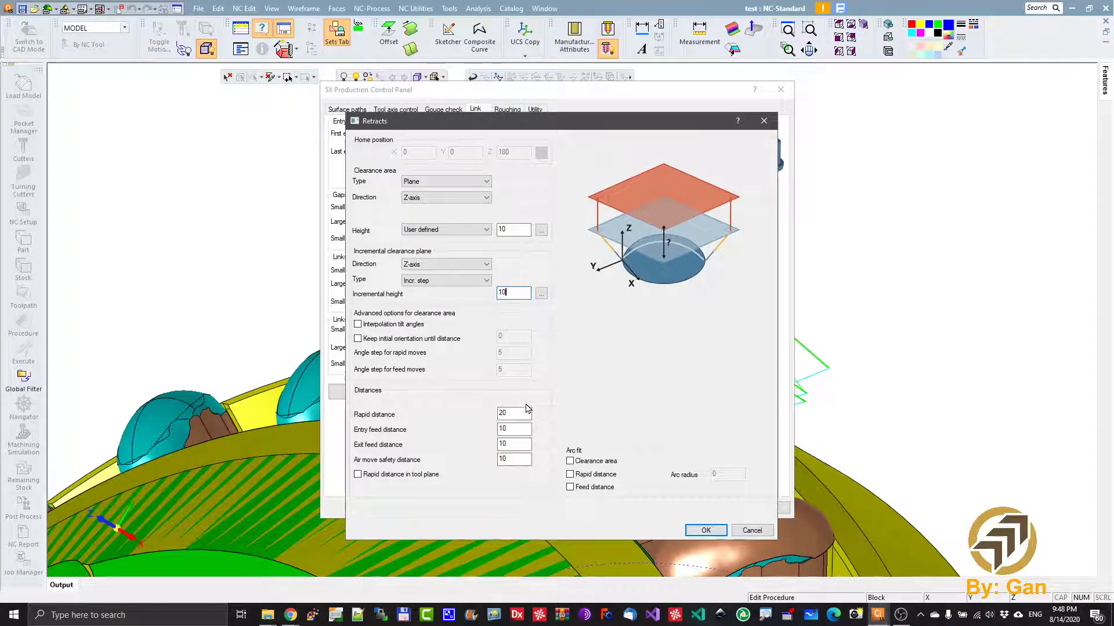
click(510, 429)
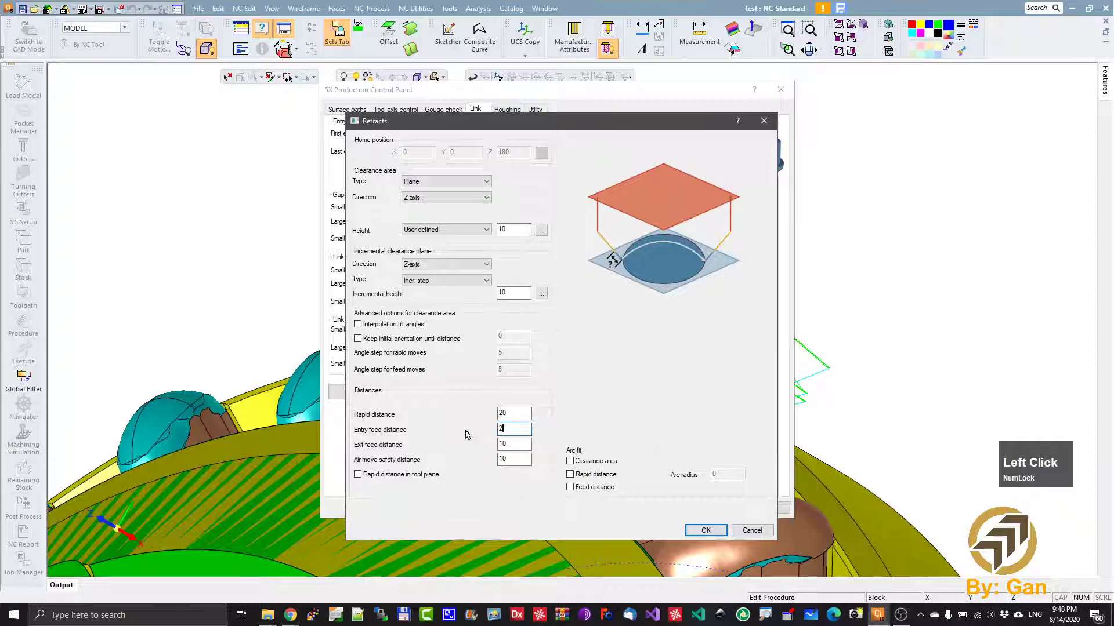
click(515, 442)
text(2)
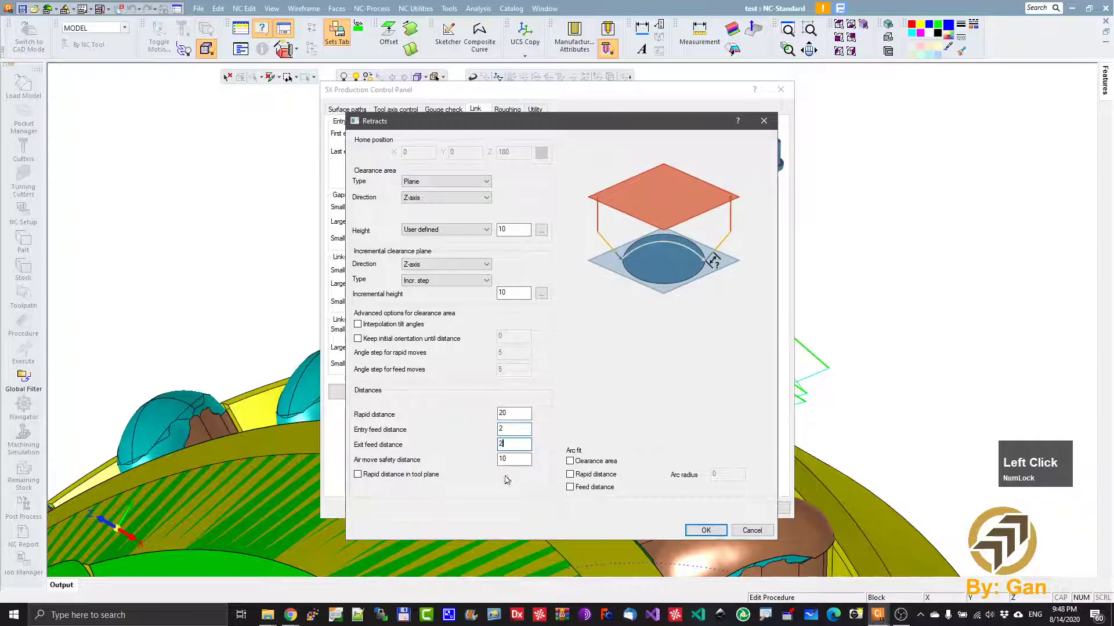
click(706, 529)
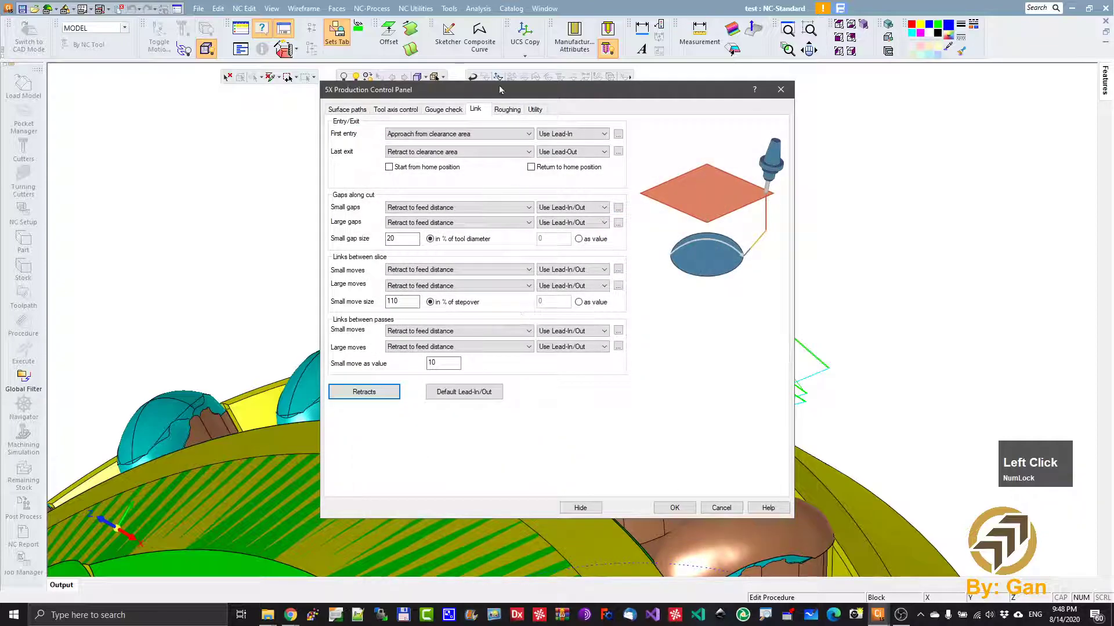
- Enable 5X-Pro_23's roughing sorting options with Connect slices by shortest distance, then save and calculate the procedure
click(507, 109)
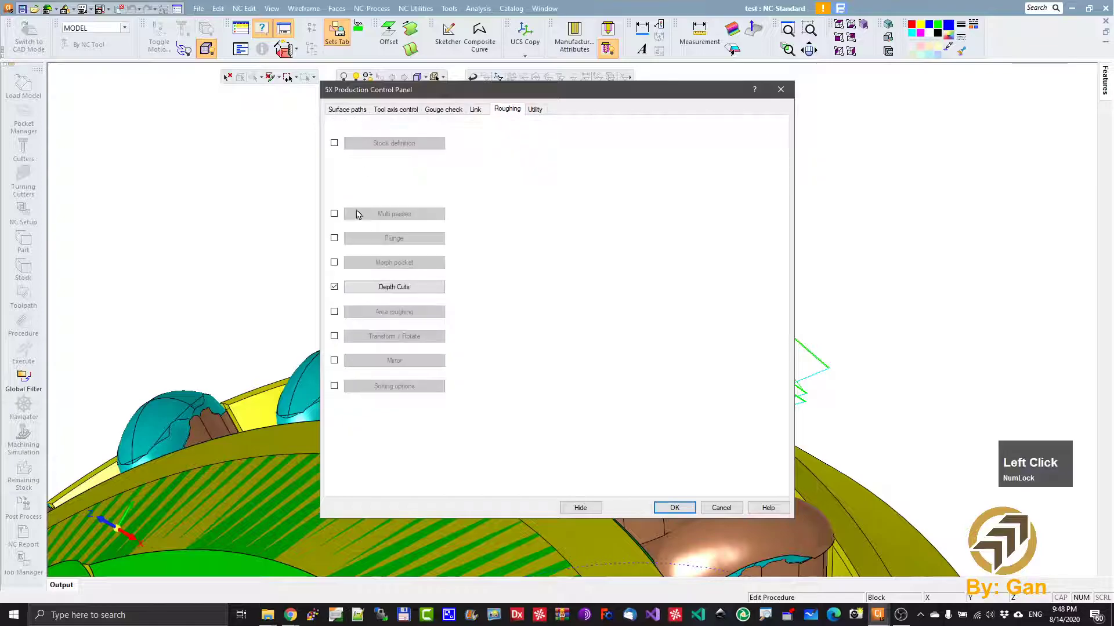
click(336, 386)
click(393, 386)
click(456, 267)
click(667, 449)
click(674, 507)
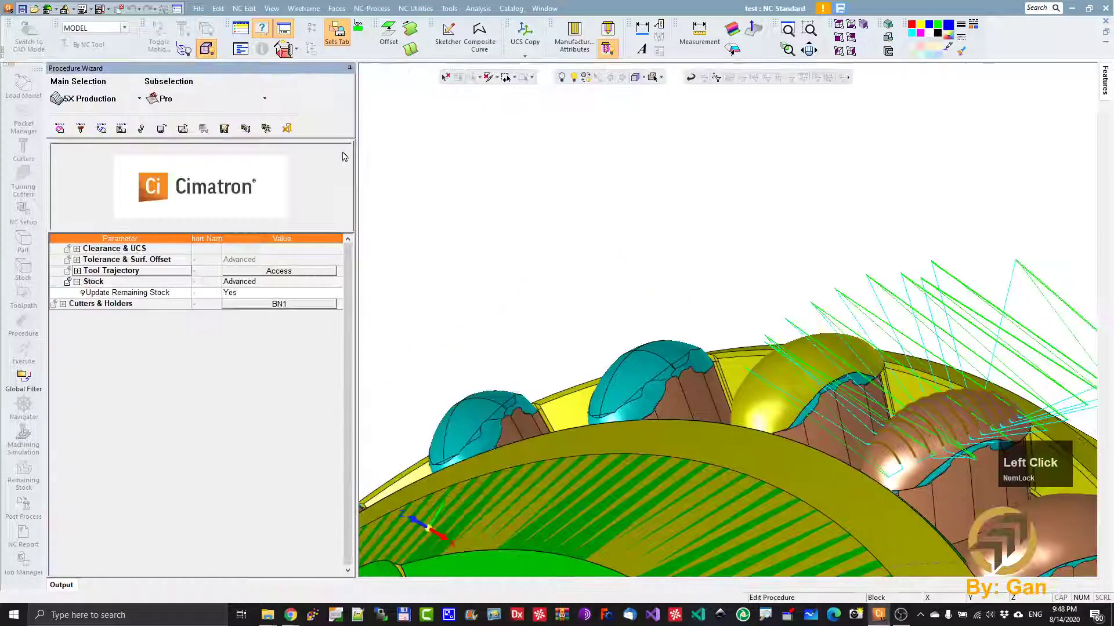
click(266, 128)
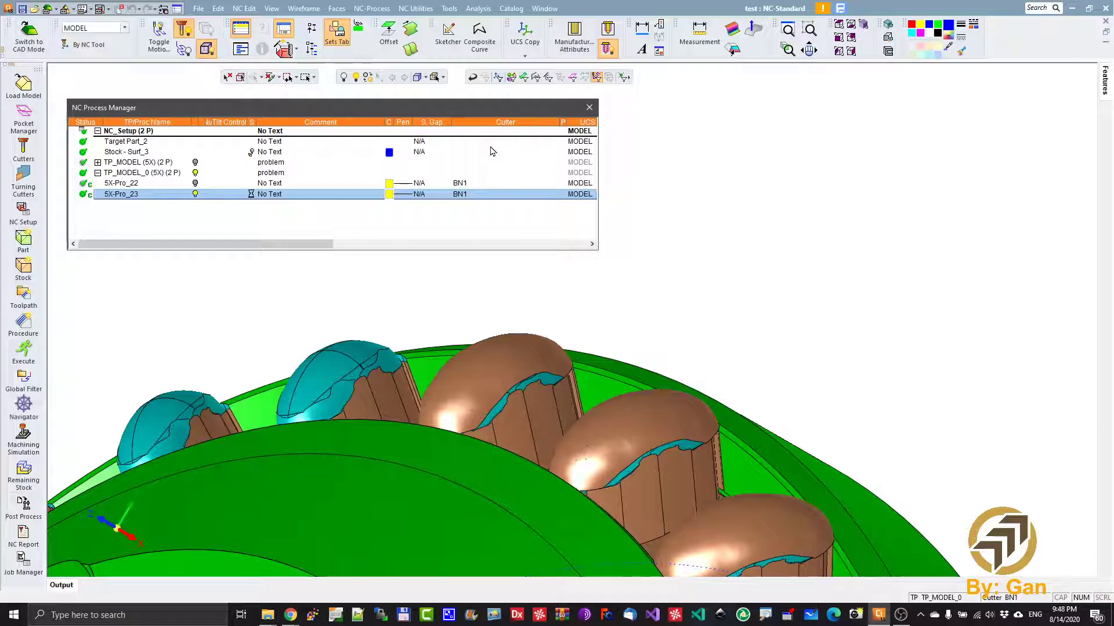
- Examine the recalculated 5X-Pro_23 toolpath on the insert and open the procedure in the Navigator
ctrl+drag(710, 433, 693, 442)
ctrl+right_drag(693, 442, 794, 336)
ctrl+middle_drag(666, 448, 625, 227)
click(122, 199)
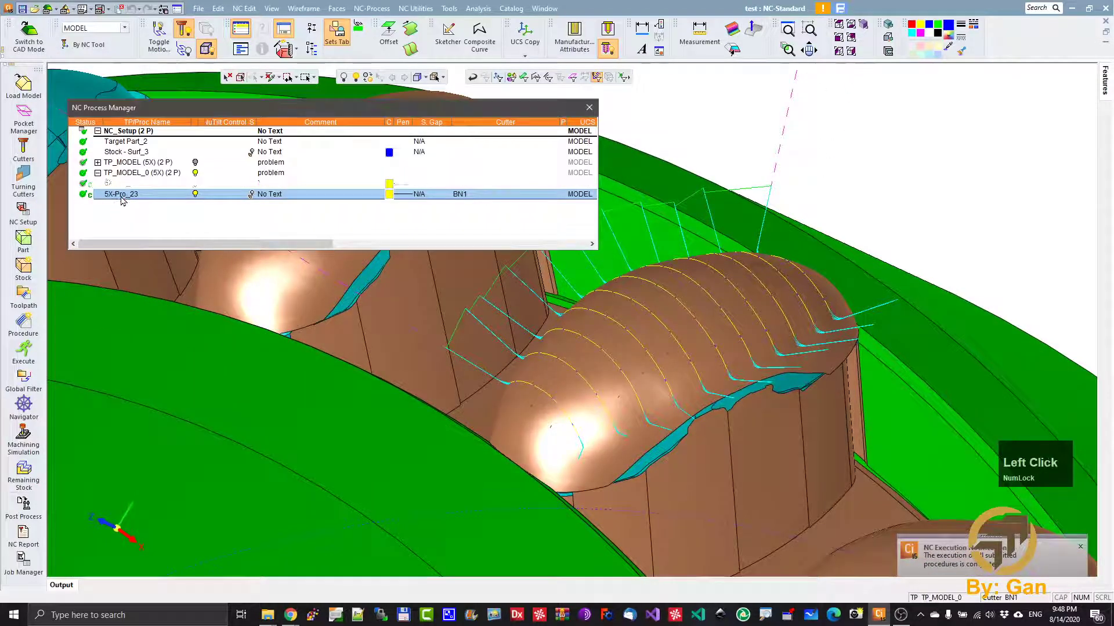
click(23, 406)
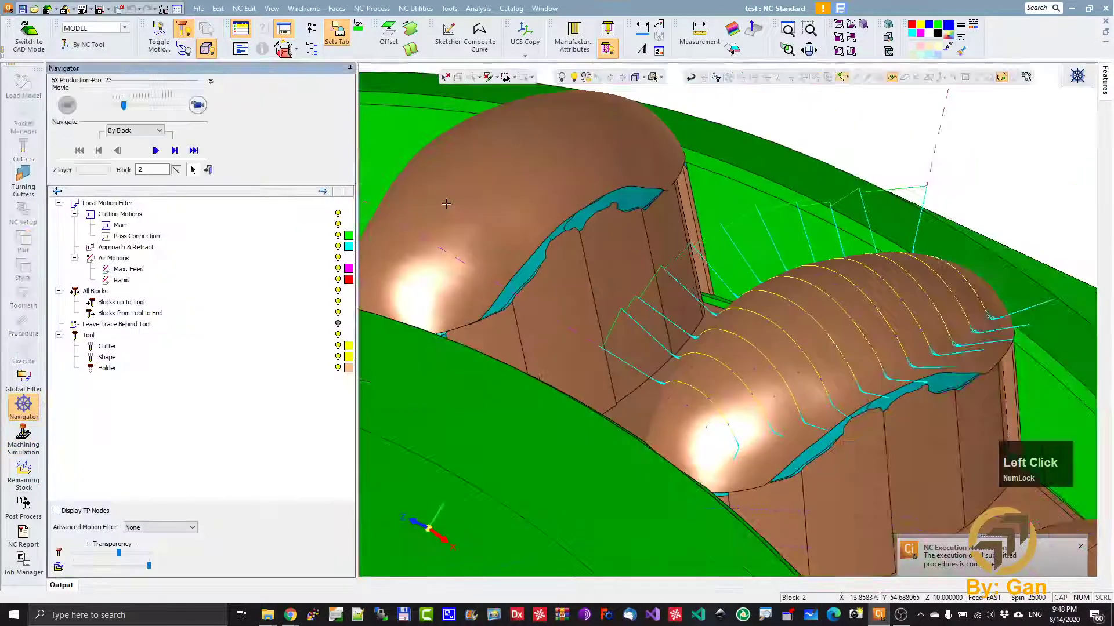
ctrl+middle_drag(446, 203, 337, 249)
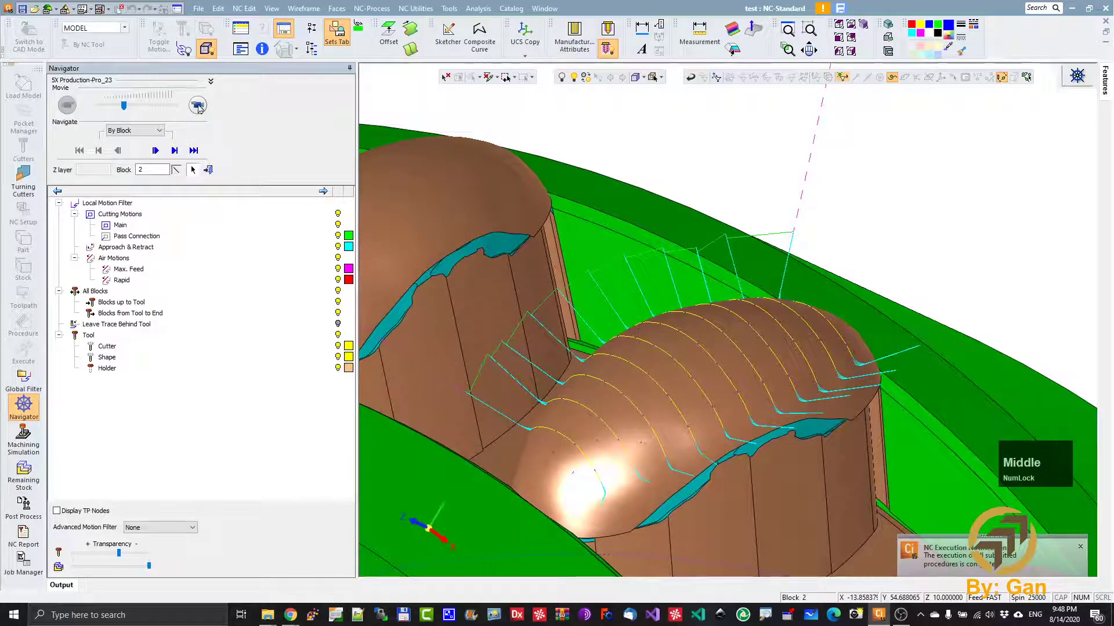
- Advance through the opening moves of 5X-Pro_23 by block and start playing the tool motion
click(156, 152)
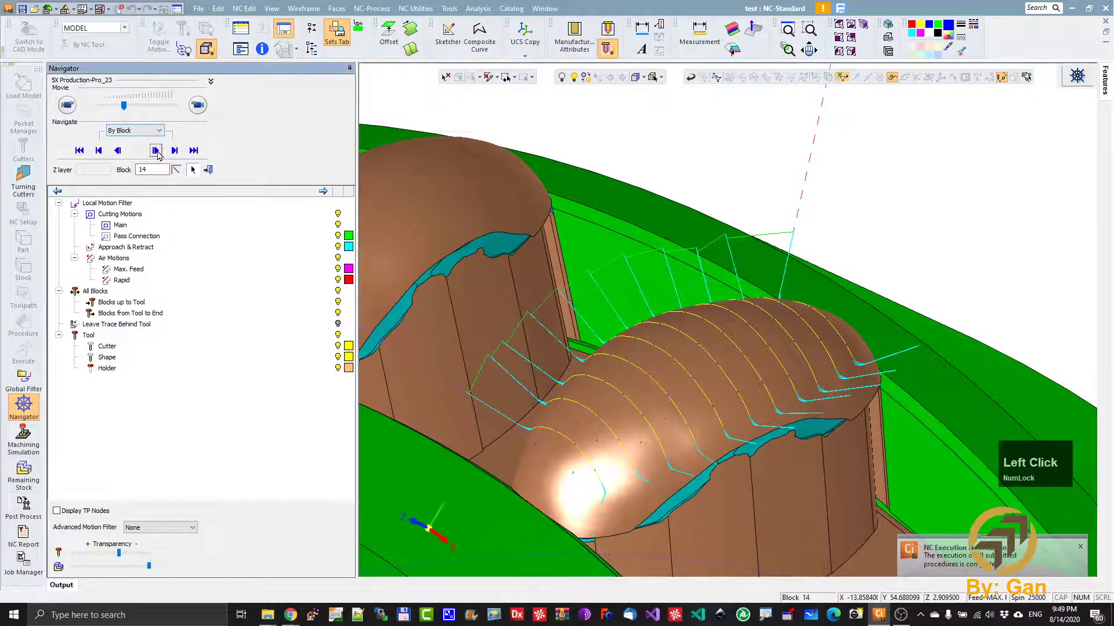
click(157, 154)
click(158, 153)
click(158, 153)
click(192, 105)
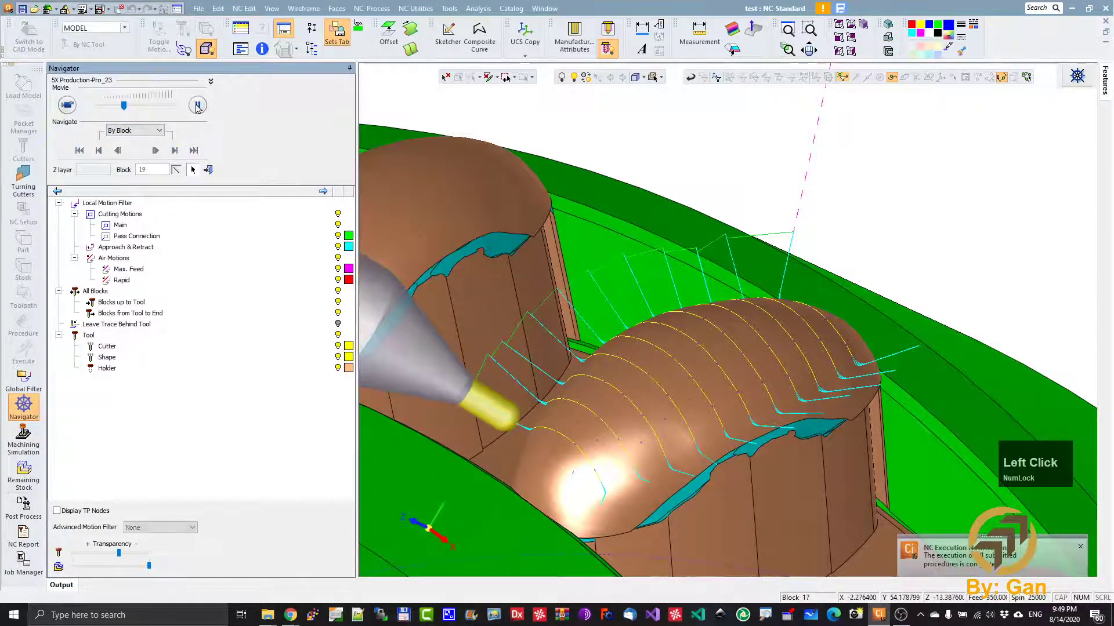
- Speed up the playback to check 5X-Pro_23's cutting and linking motions around the insert, then stop it and exit the Navigator
drag(124, 105, 149, 106)
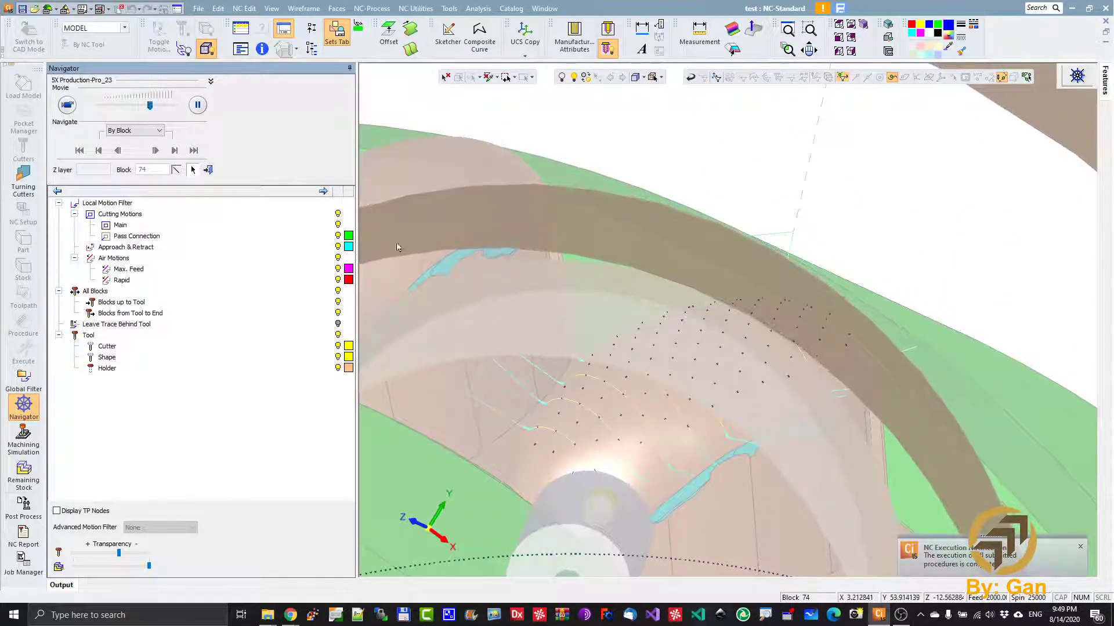
ctrl+drag(572, 271, 725, 306)
ctrl+middle_drag(725, 306, 835, 348)
ctrl+scroll(917, 311, down, 2)
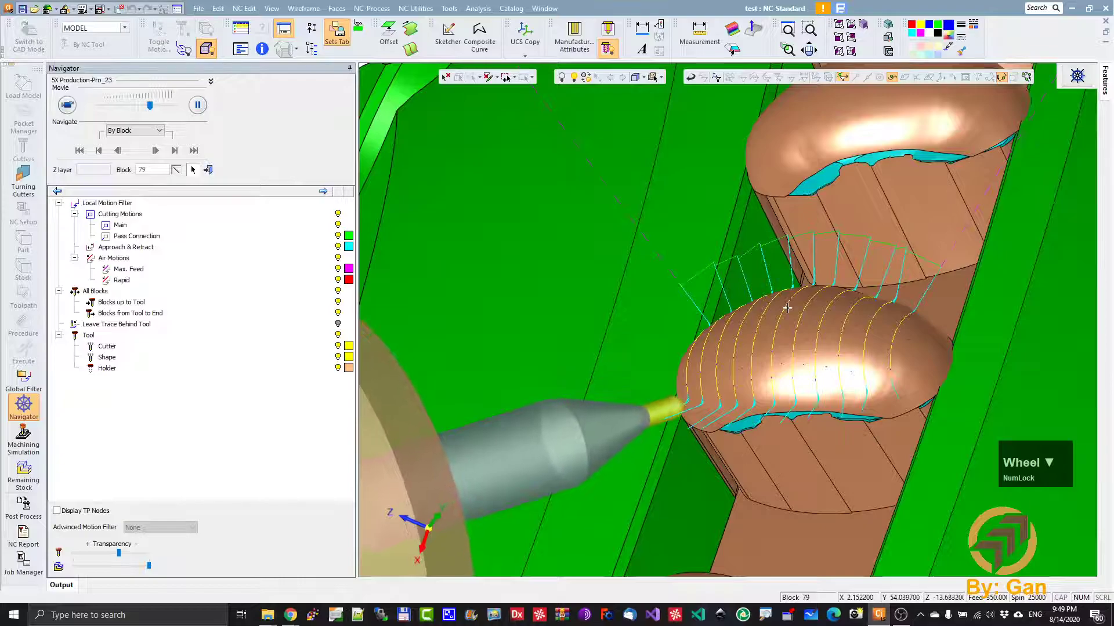
drag(150, 105, 166, 108)
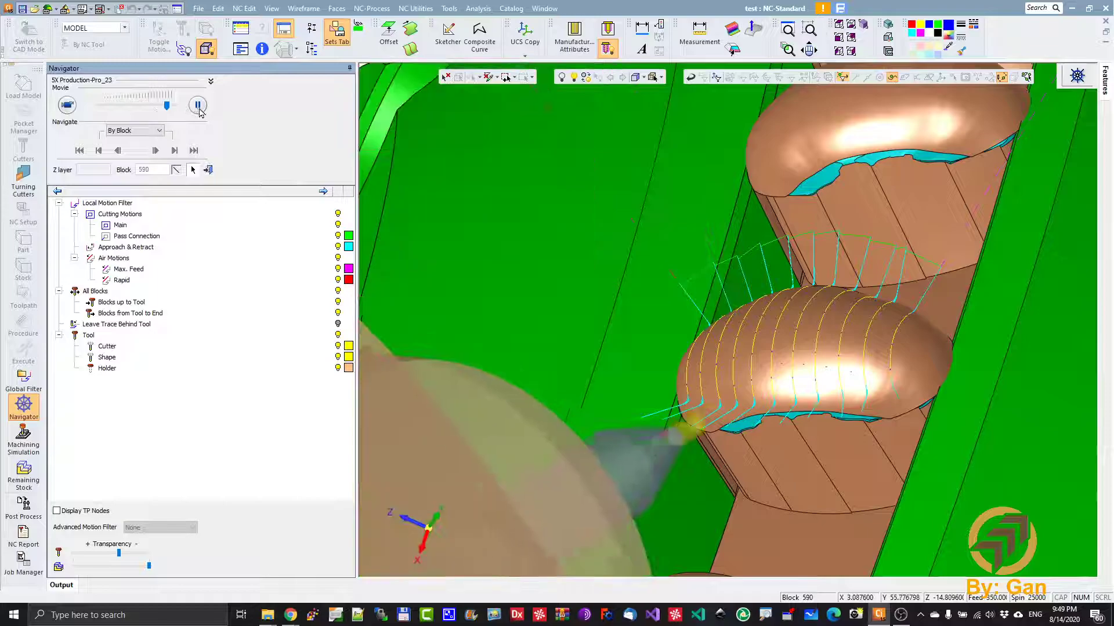
click(198, 107)
click(210, 174)
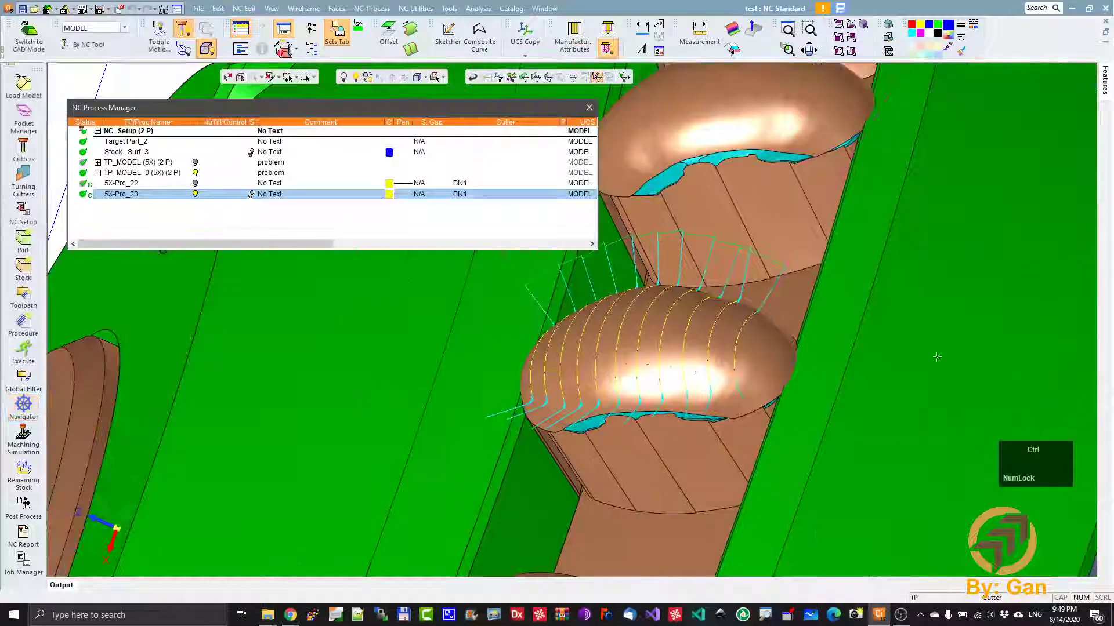
- Examine the 5X-Pro_23 toolpath and its clearance moves in relation to the whole part
ctrl+right_drag(937, 381, 937, 453)
ctrl+drag(604, 385, 478, 363)
ctrl+middle_drag(430, 369, 589, 508)
ctrl+right_drag(602, 399, 592, 485)
ctrl+middle_drag(740, 482, 752, 463)
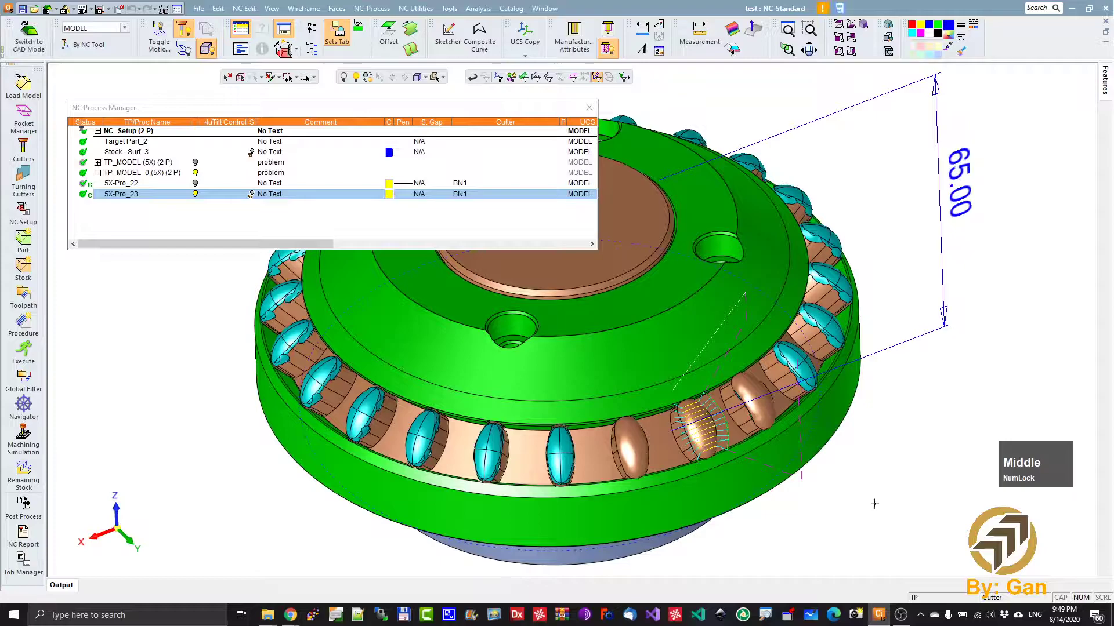